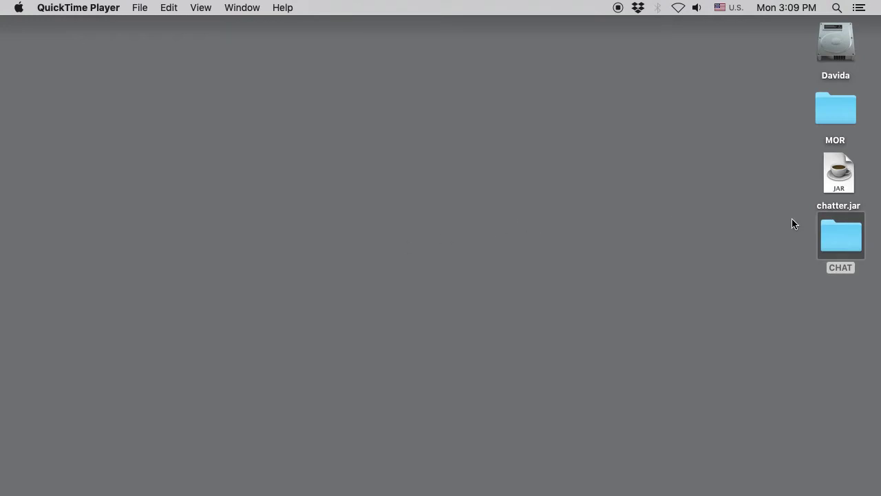
- Open 3.cha from the CHAT folder in CLAN and close the Finder window
double_click(840, 236)
double_click(610, 69)
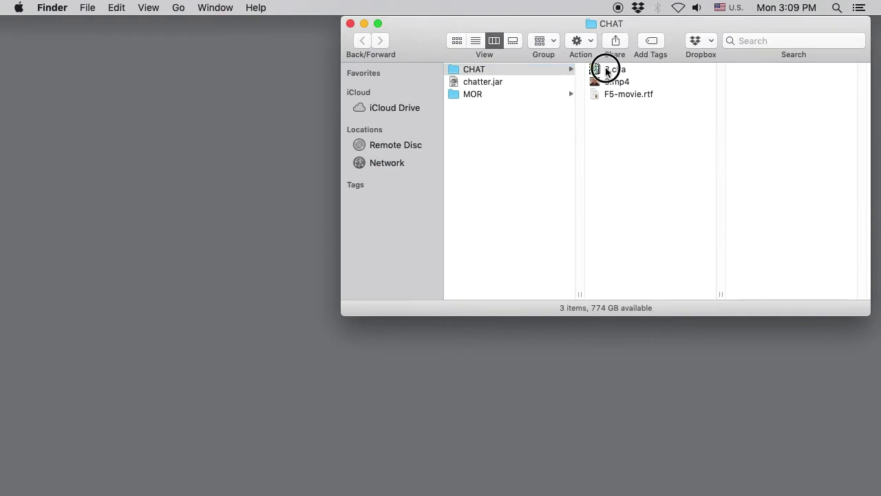
left_click(576, 23)
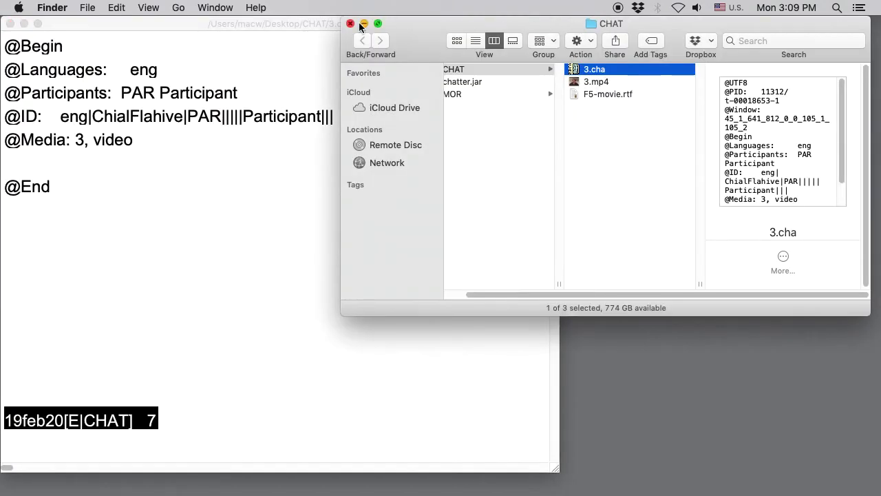
left_click(350, 23)
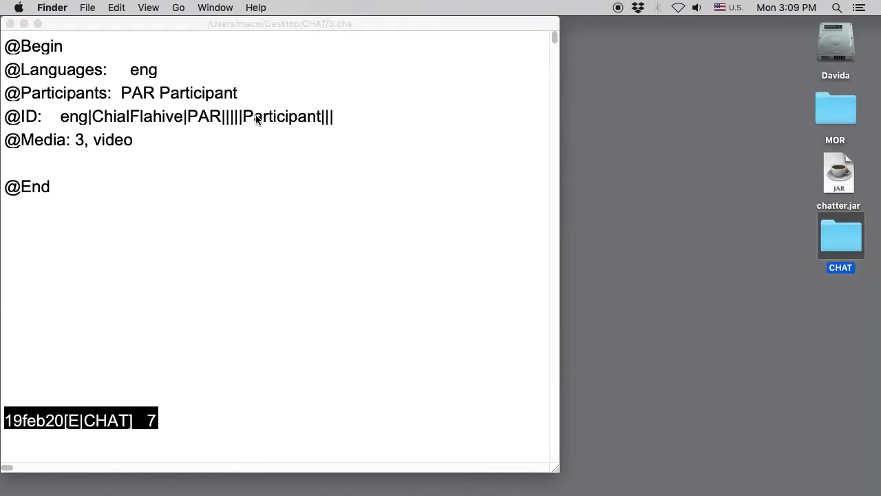
left_click(14, 161)
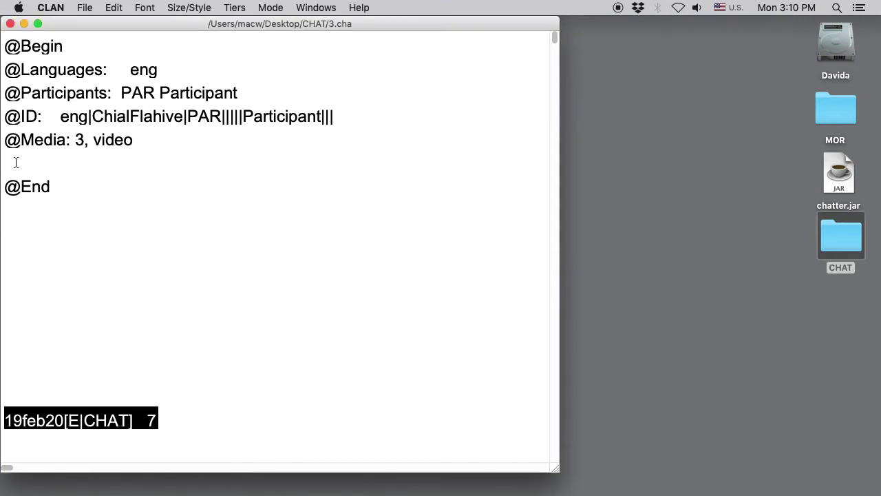
left_click(16, 162)
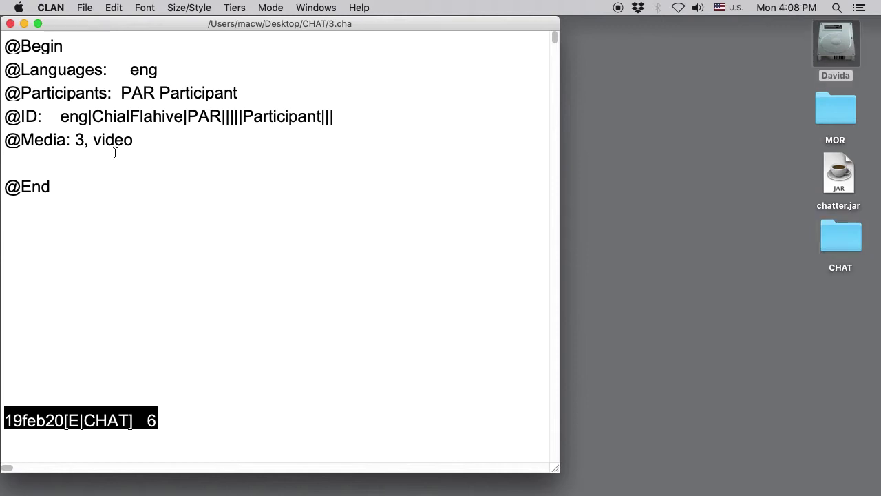
left_click(698, 8)
left_click_drag(751, 29, 788, 29)
left_click(22, 160)
- Play 3.mp4 with F5 and bullet the end of each of eight utterances
key("F5")
key("space")
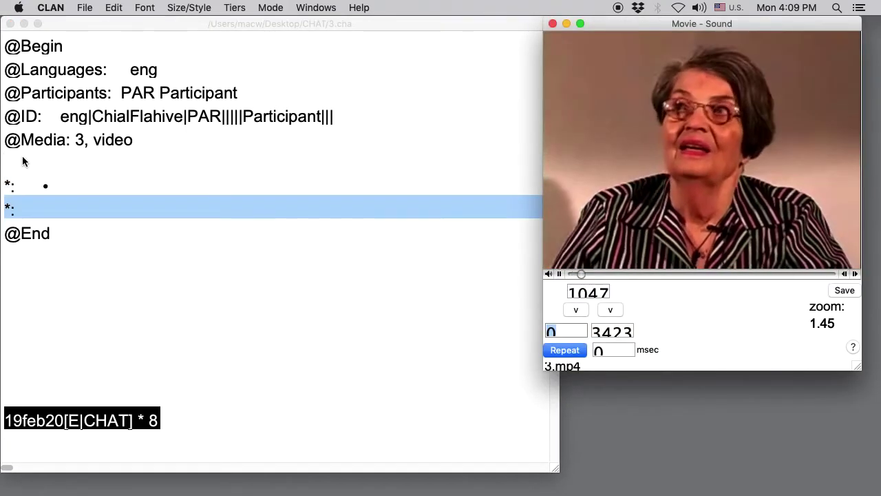
key("space")
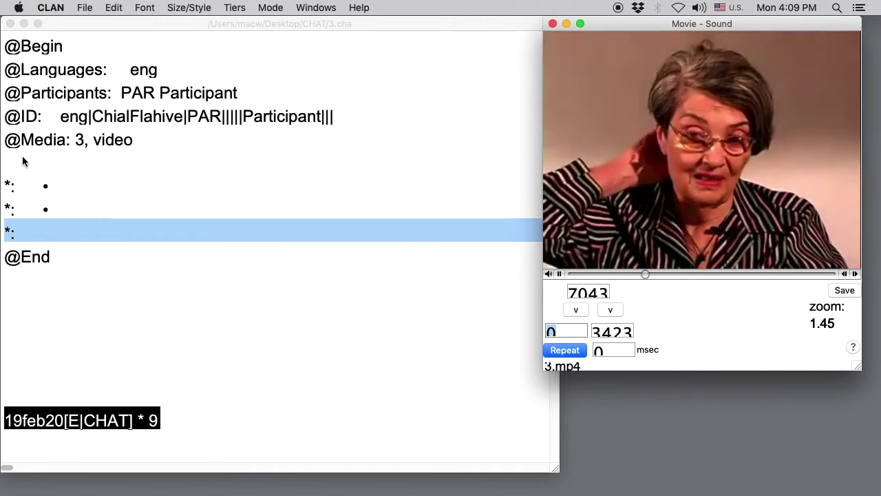
key("space")
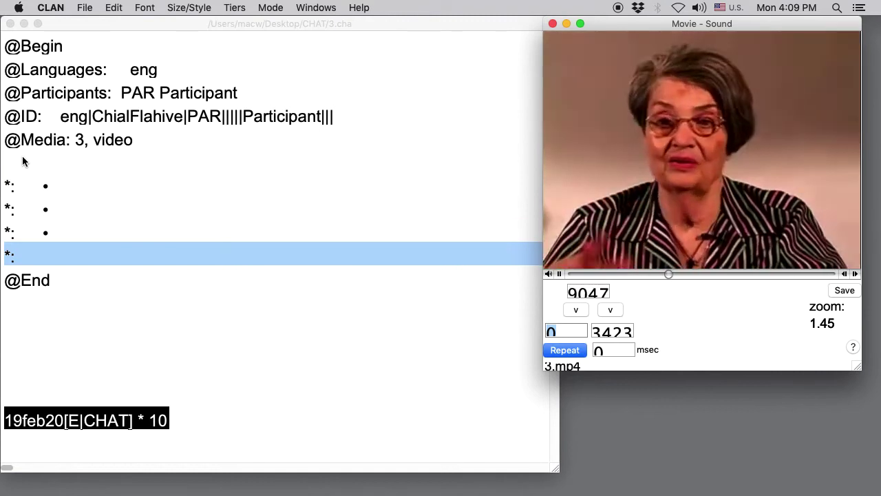
key("space")
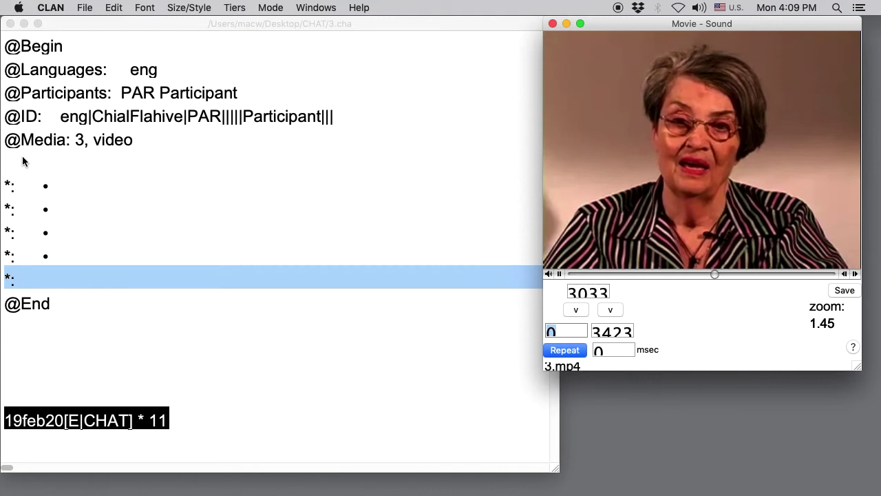
key("space")
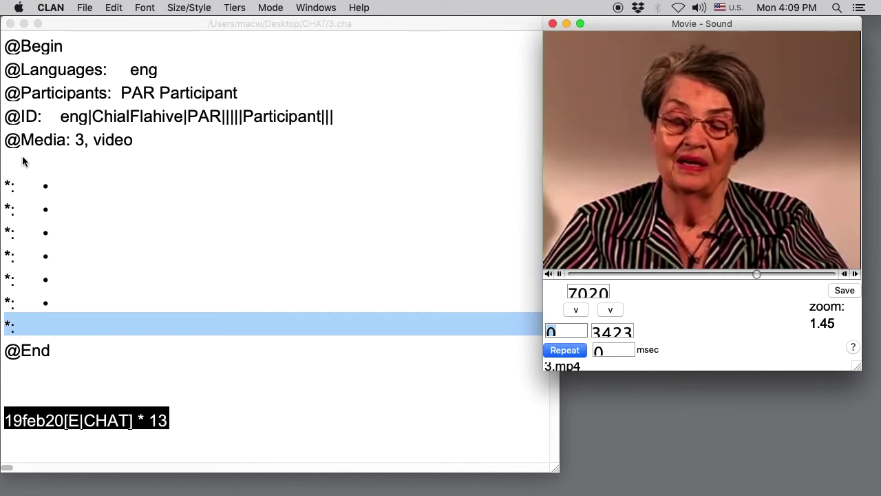
key("space")
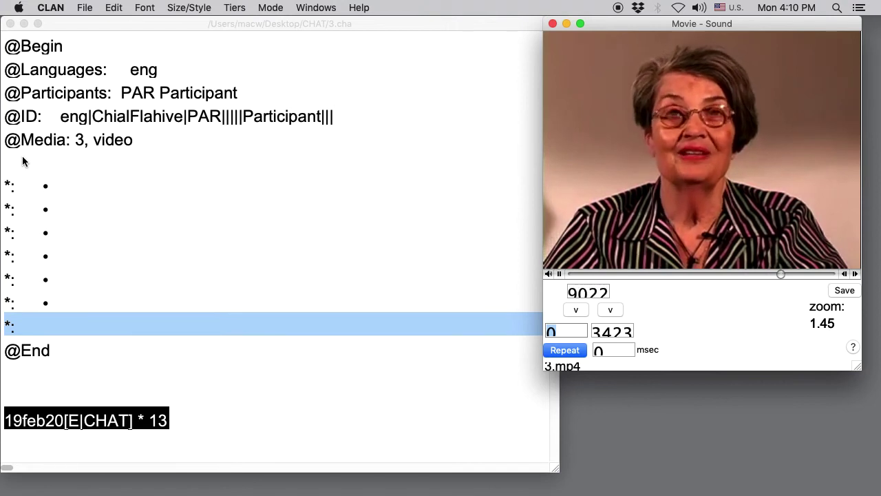
key("space")
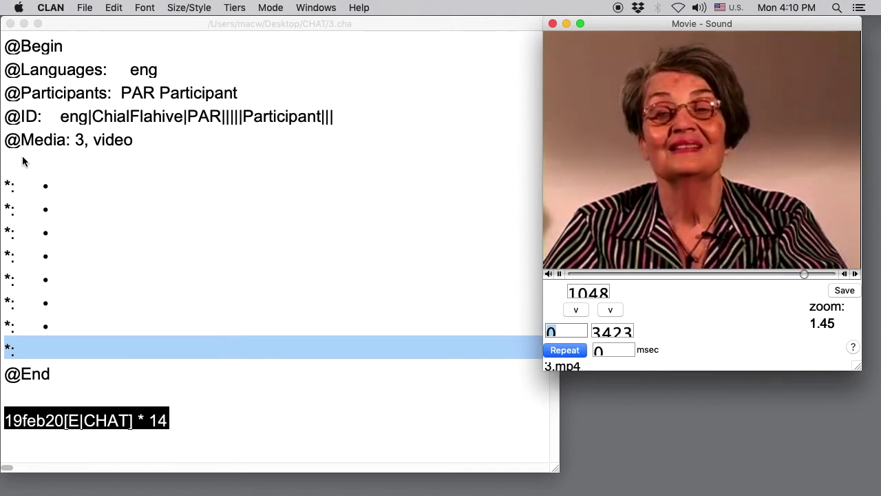
key("space")
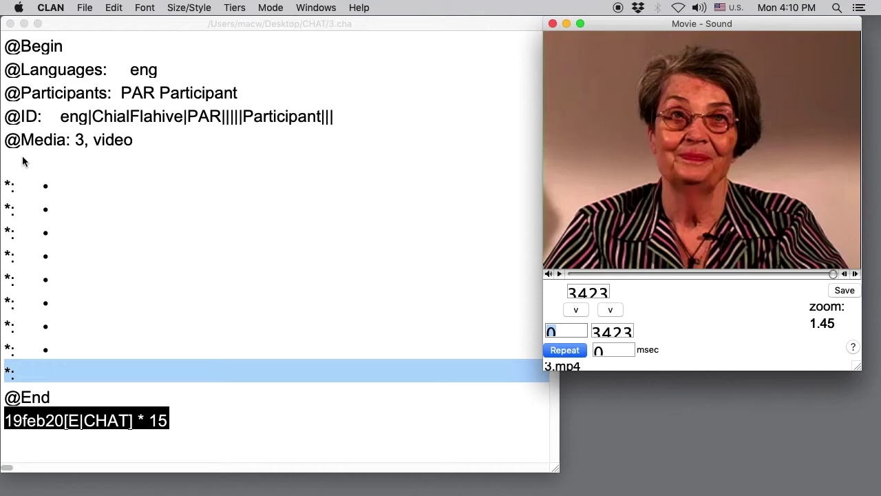
left_click(42, 375)
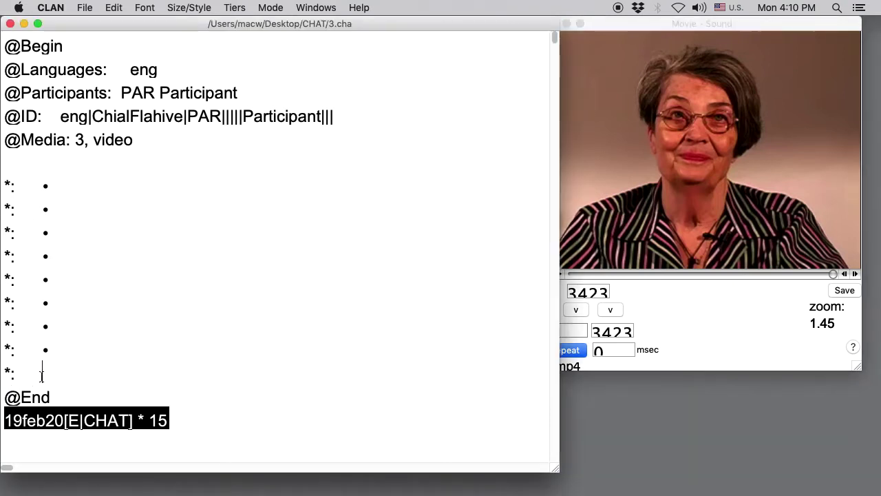
key("BackSpace")
key("BackSpace")
key("BackSpace")
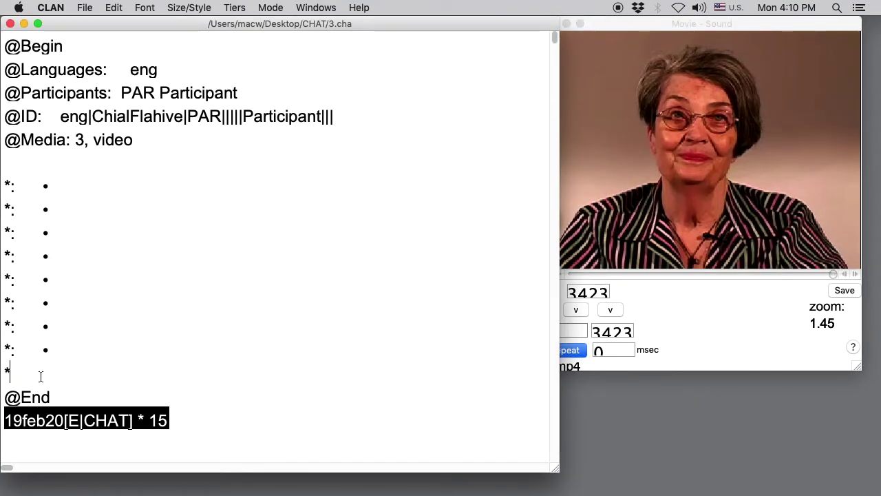
key("BackSpace")
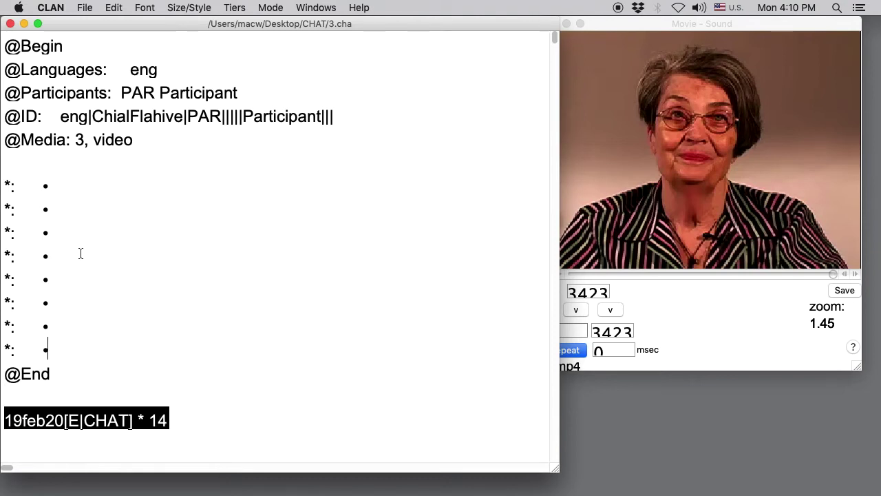
left_click(29, 163)
key("BackSpace")
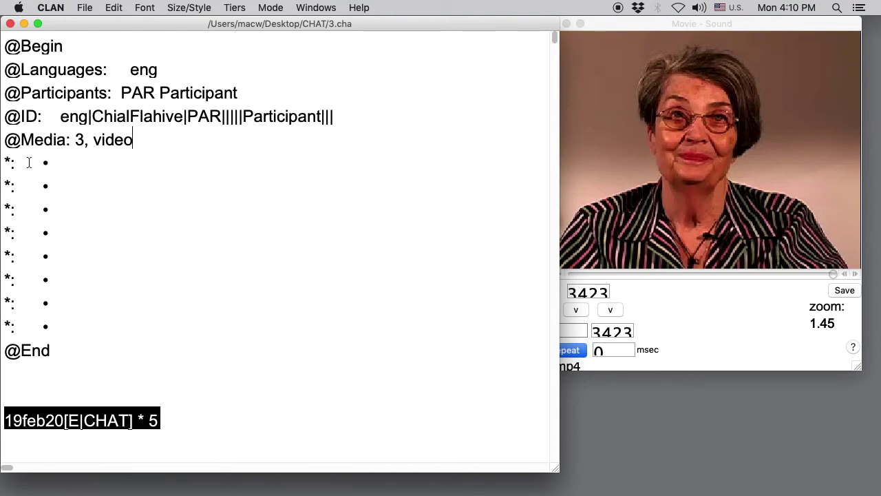
- Expand the bullets to check their time ranges, then collapse them again
left_click(267, 9)
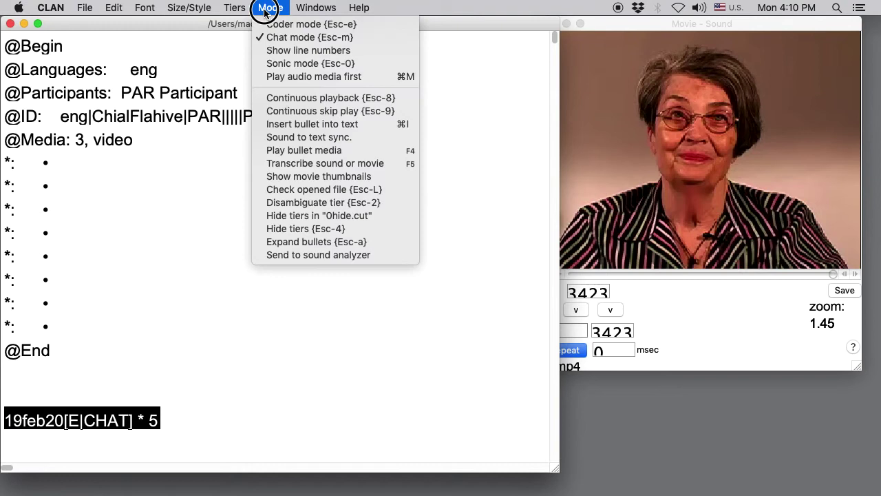
left_click(342, 242)
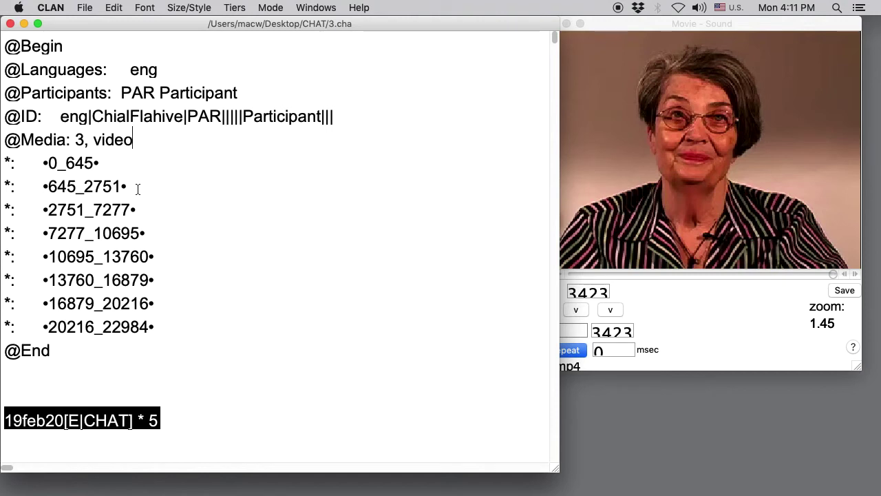
key("Escape")
key("a")
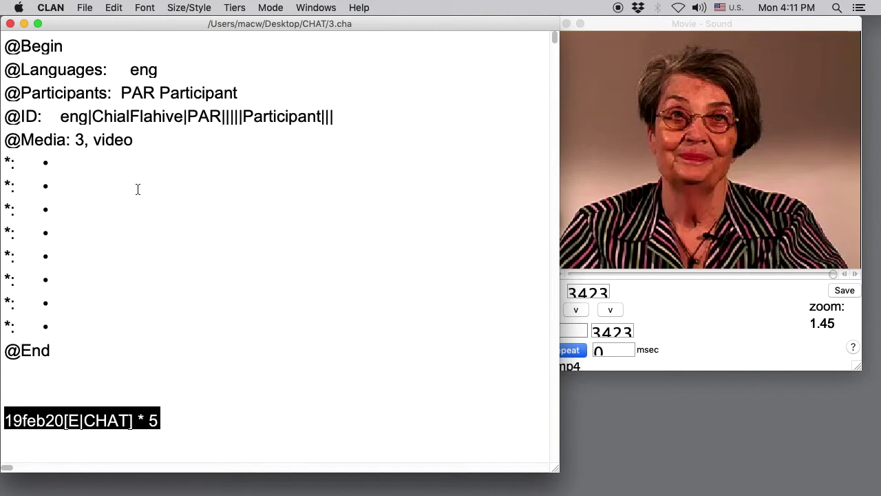
- Play the first tier's media segment and type 'okay.' before its bullet
left_click(30, 166)
key("F5")
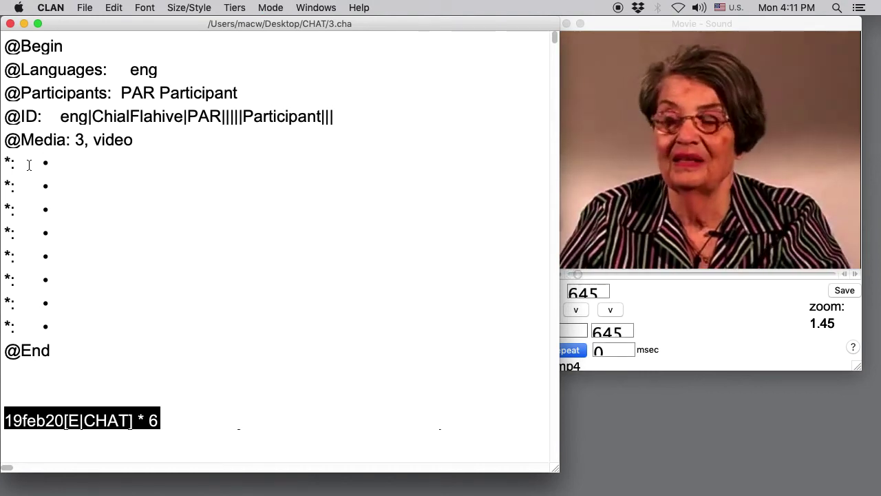
type("okay.")
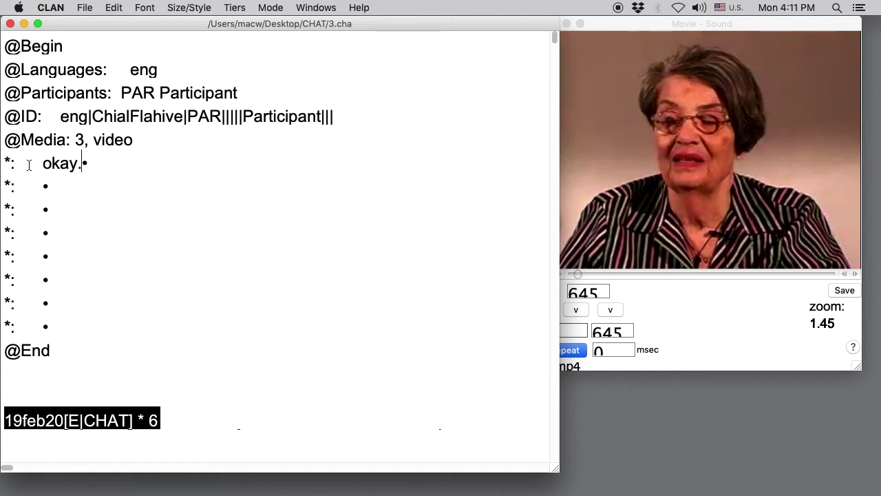
left_click(234, 8)
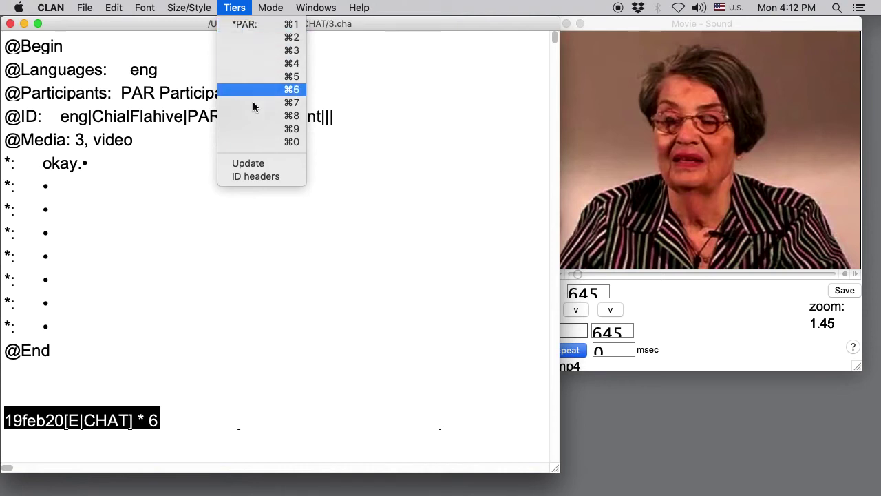
left_click(247, 165)
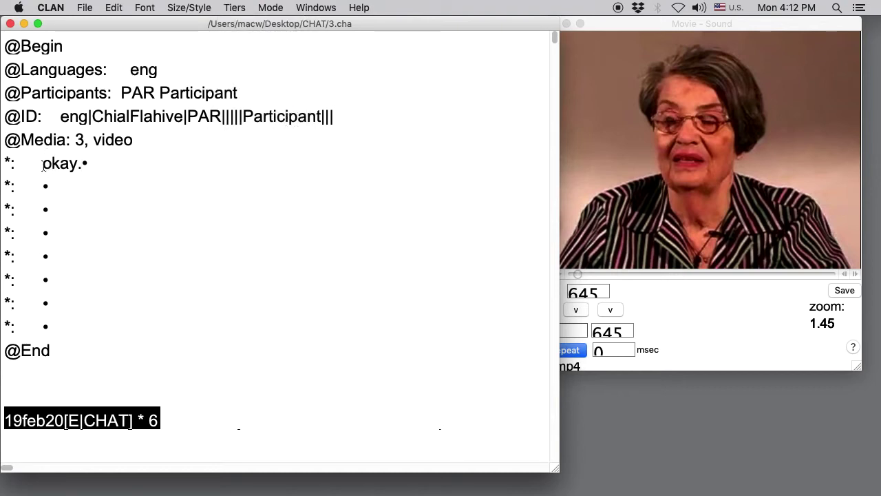
- Label the first two tiers *PAR and transcribe the second as 'a lady went shopping.'
left_click(42, 163)
key("super+1")
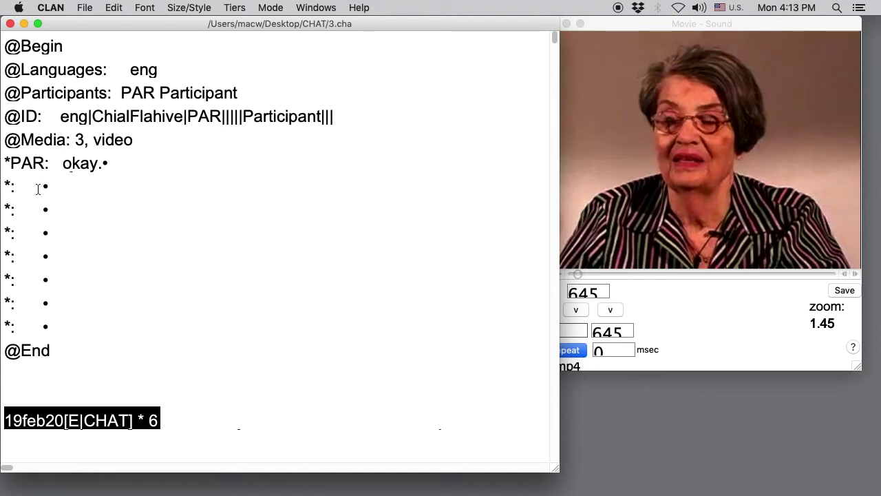
left_click(40, 187)
key("super+1")
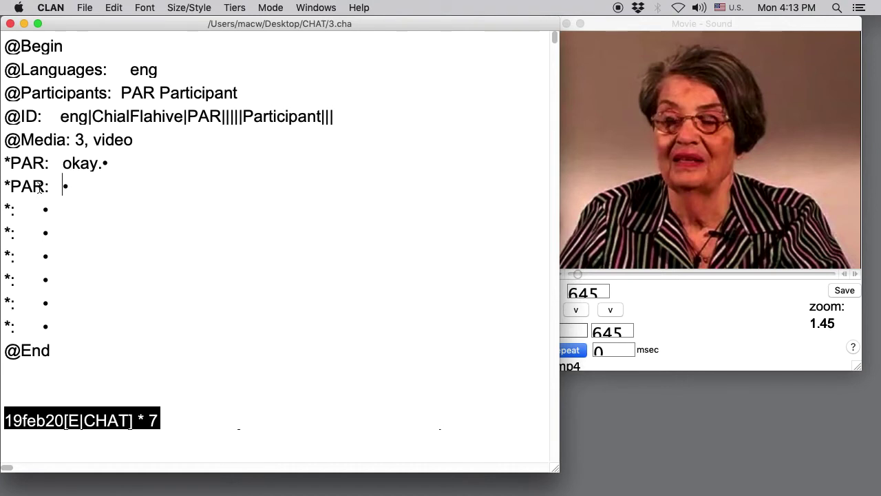
key("F5")
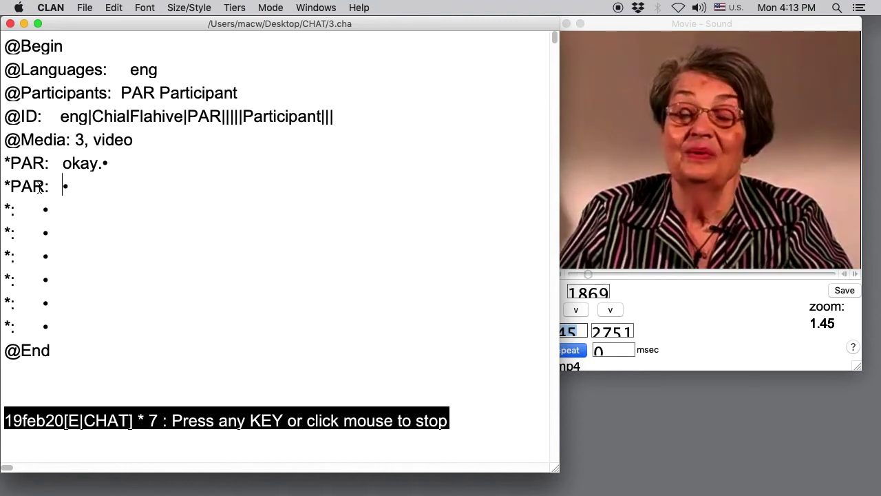
type("a lady")
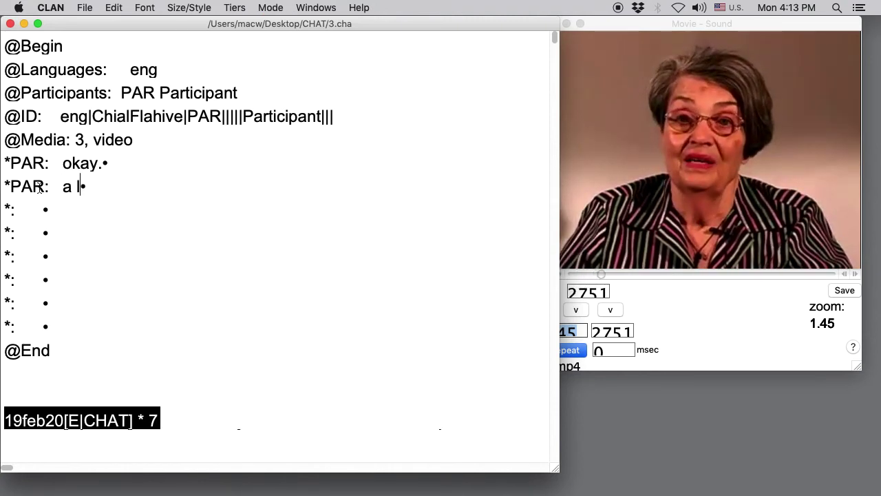
type(" went shopp")
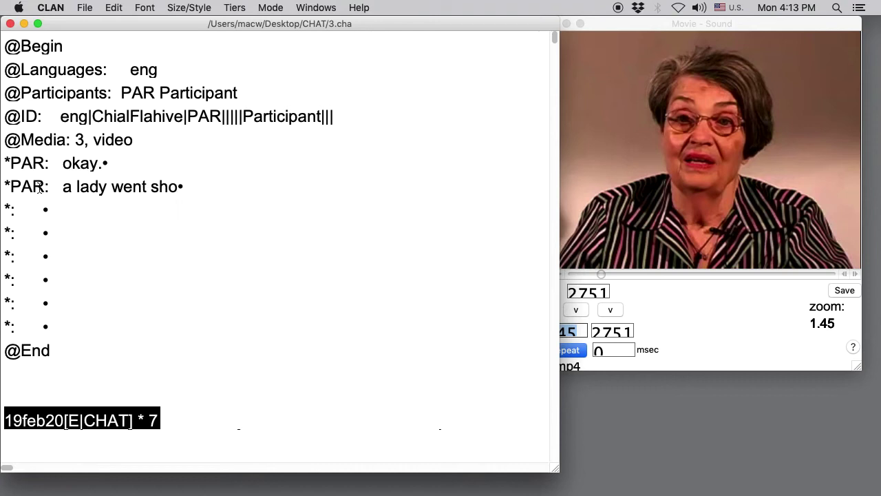
type("ing.")
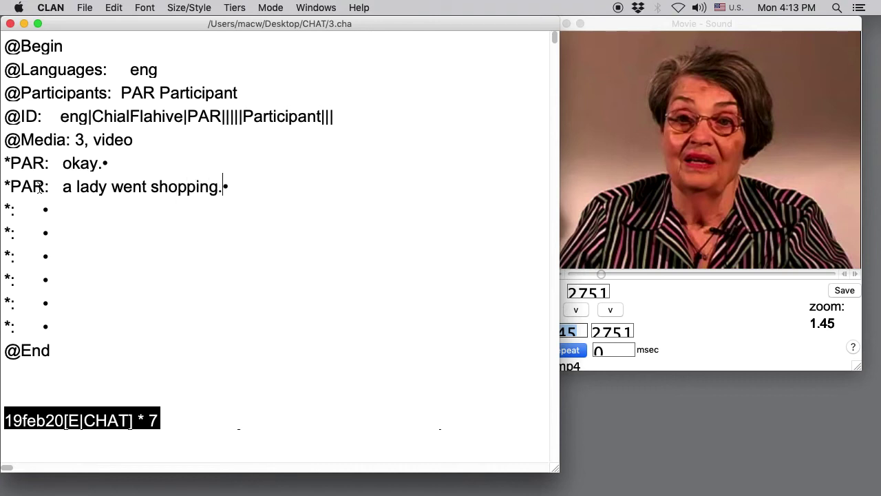
- Transcribe the third *PAR tier: 'and her wallet fell out of her purse &-uh without her realizing it.'
left_click(33, 208)
key("super+1")
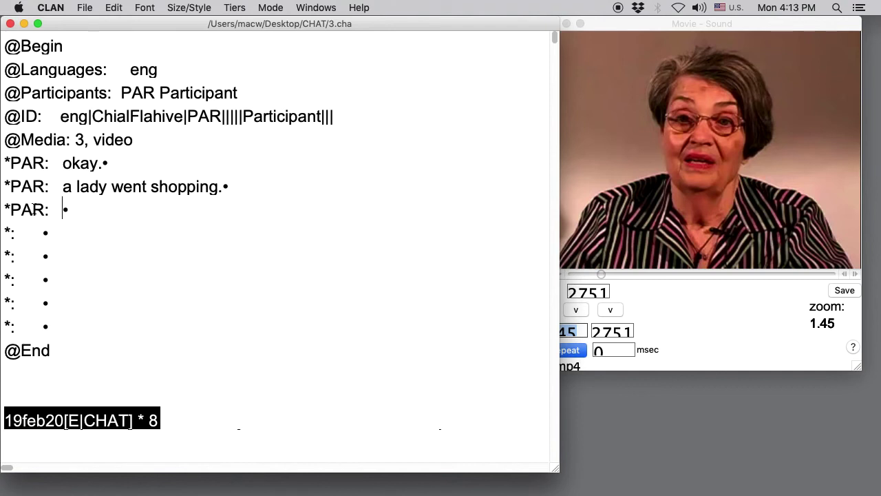
key("super+8")
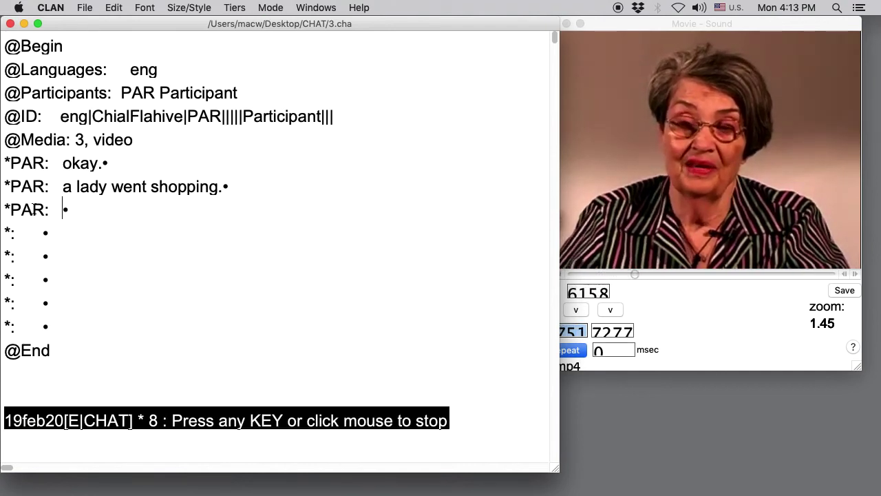
type("and ")
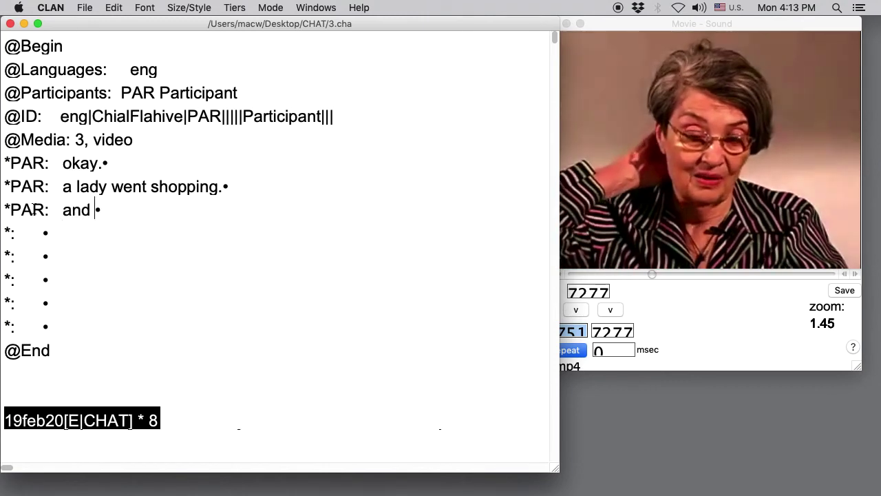
type("her wallet fe")
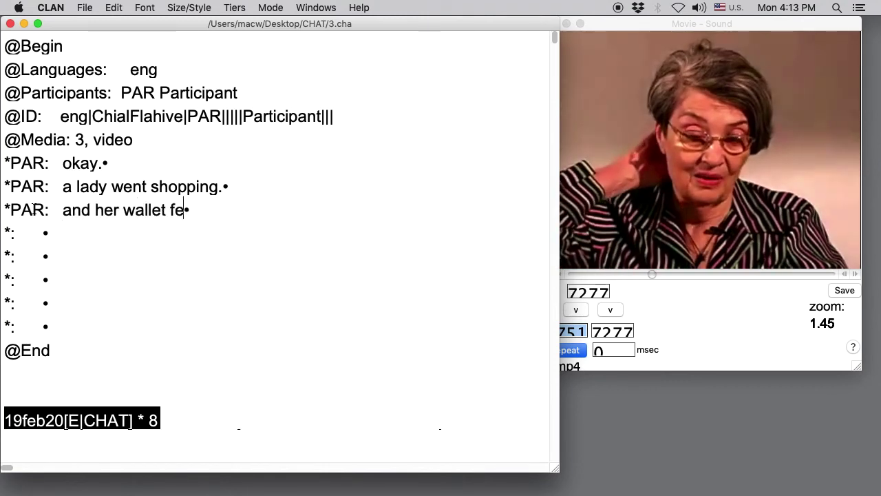
type("ll out of her p")
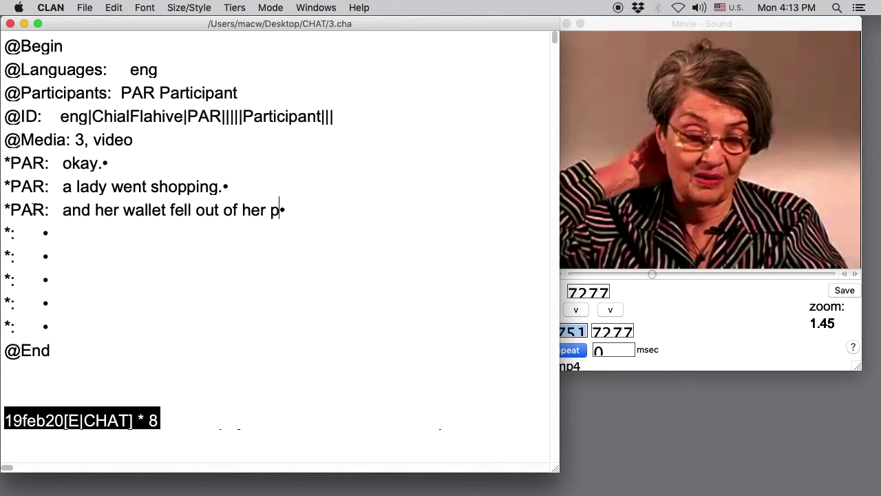
type("er")
key("BackSpace")
key("BackSpace")
type("urs")
type("e &")
type("-uh ")
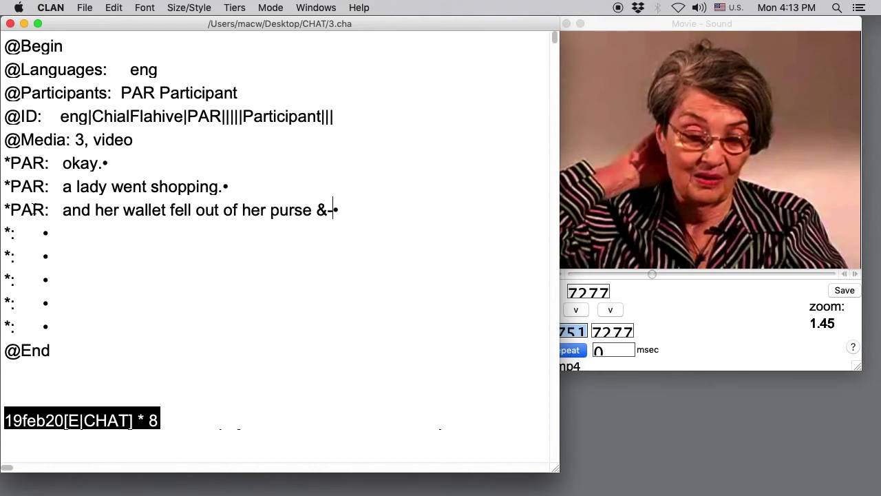
type("without her real")
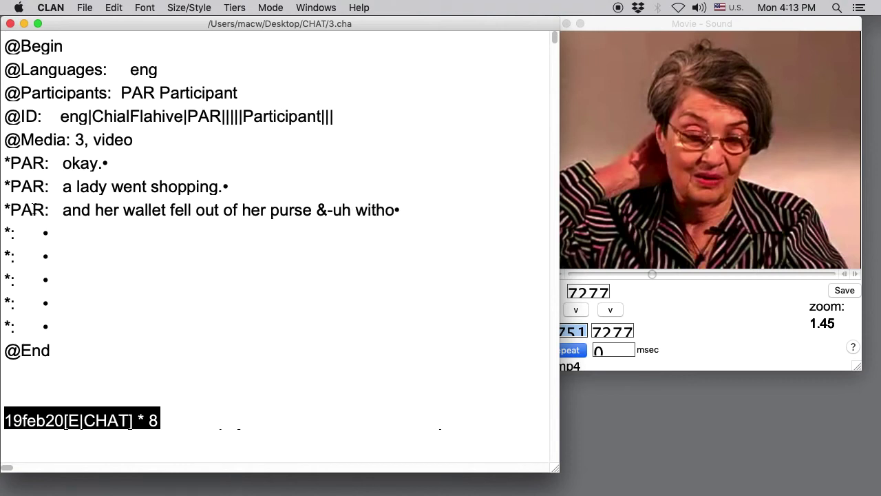
type("izing it.")
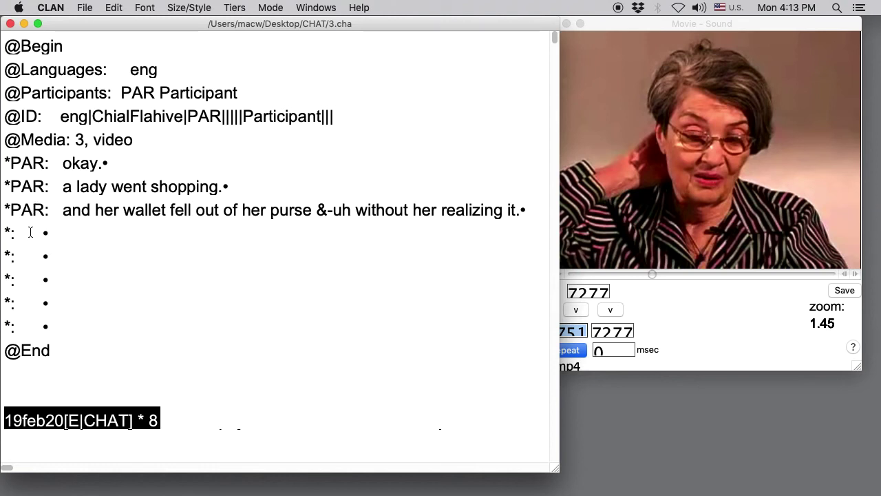
- Transcribe the fourth *PAR tier: 'and when she went to check out she realized she had no wallet.'
left_click(34, 235)
key("super+1")
key("F5")
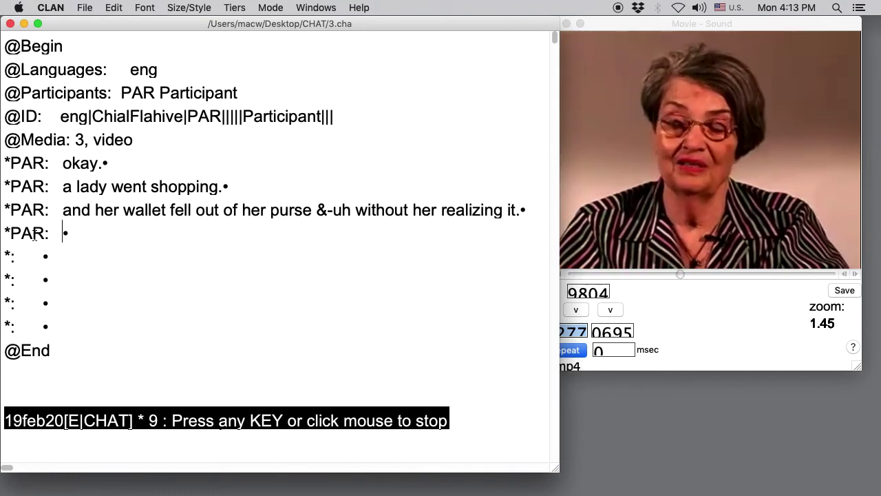
type("and we")
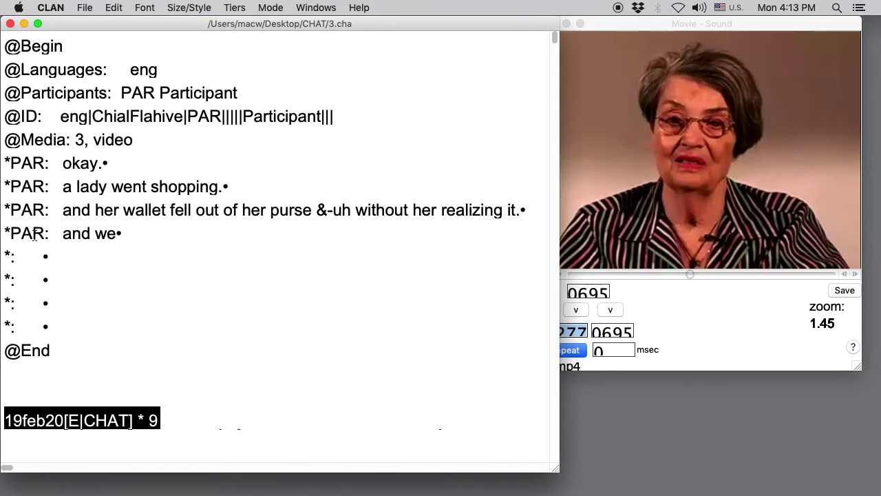
key("BackSpace")
type("hen she went to ")
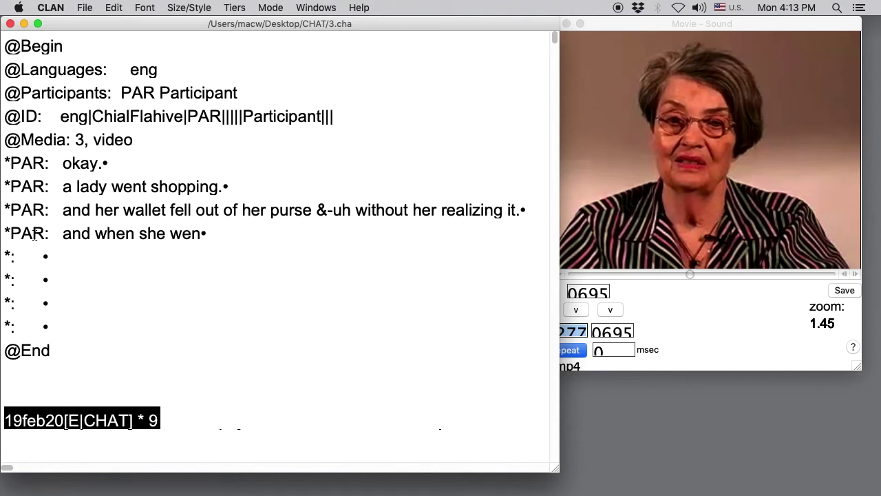
type("check out she re")
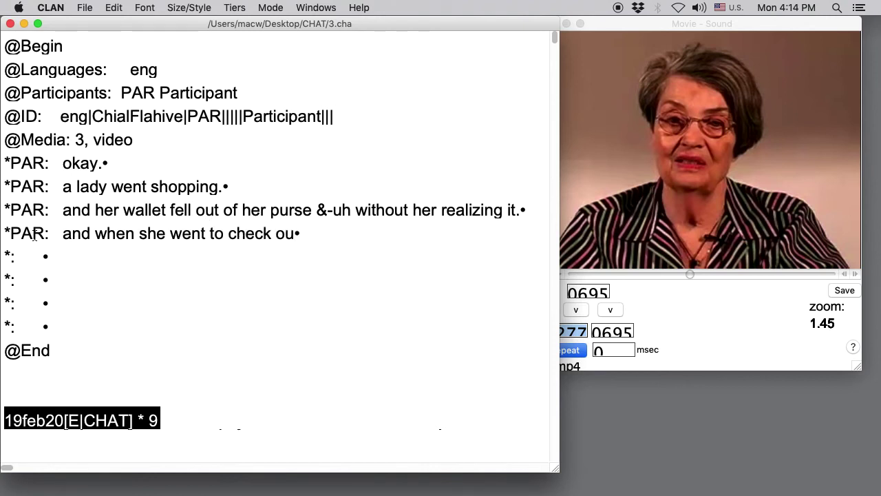
type("alized she had n")
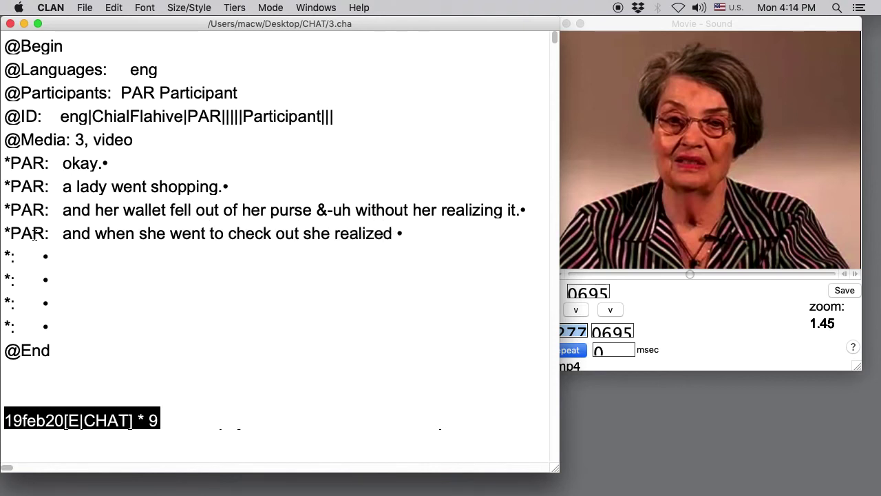
type("o wallet .")
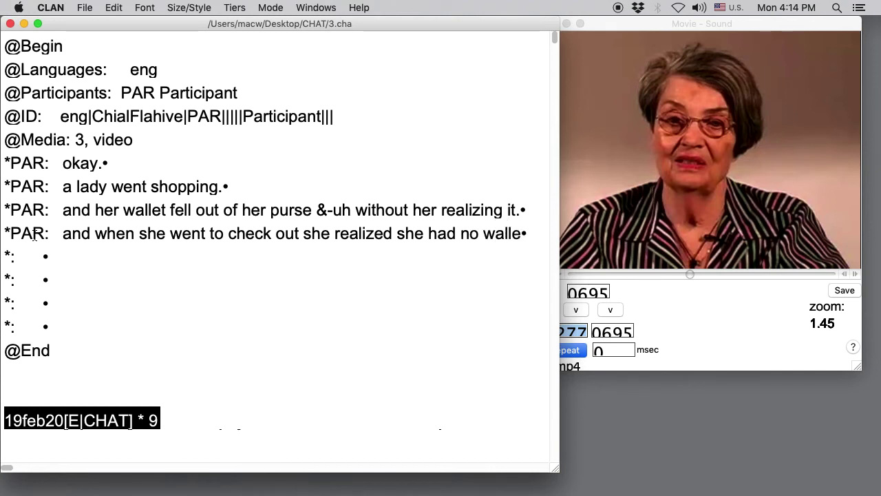
- Transcribe the fifth *PAR tier: 'so she put the groceries back and went home.'
left_click(37, 256)
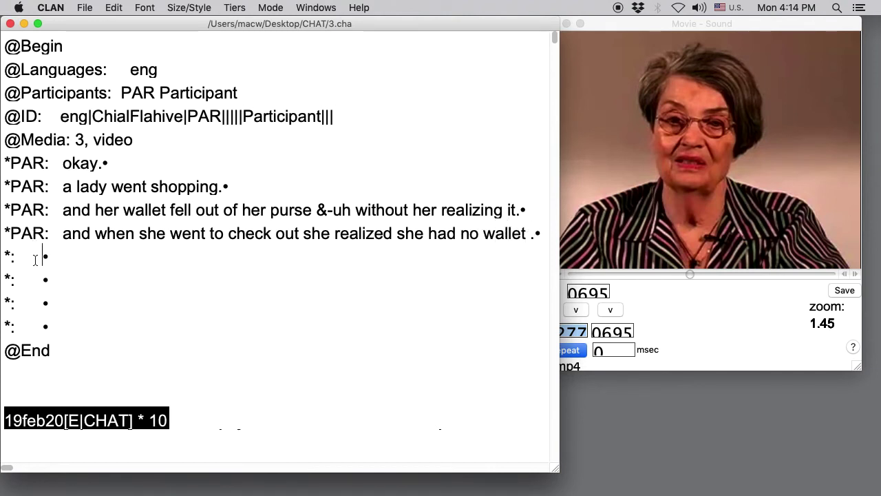
key("super+1")
key("F5")
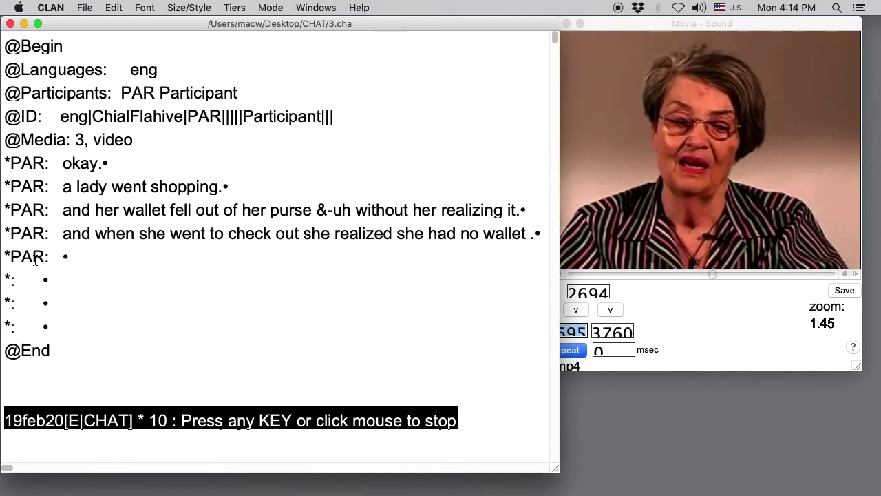
type("so she put the ")
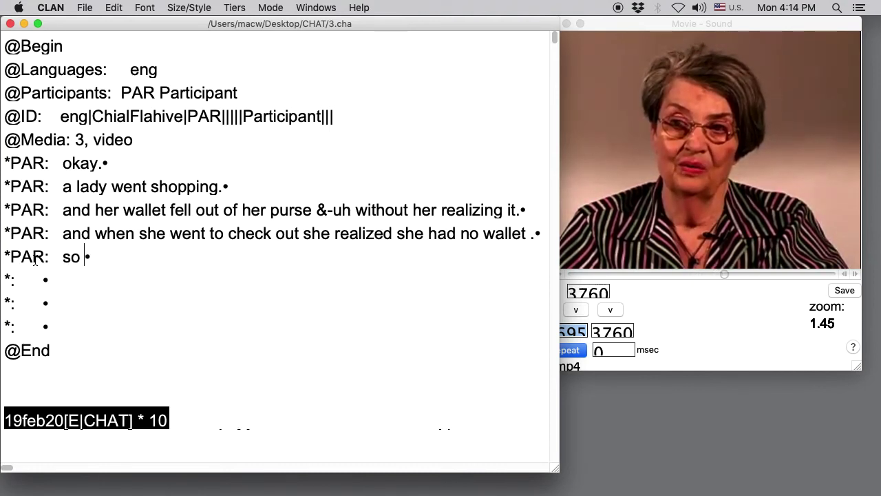
type("gor")
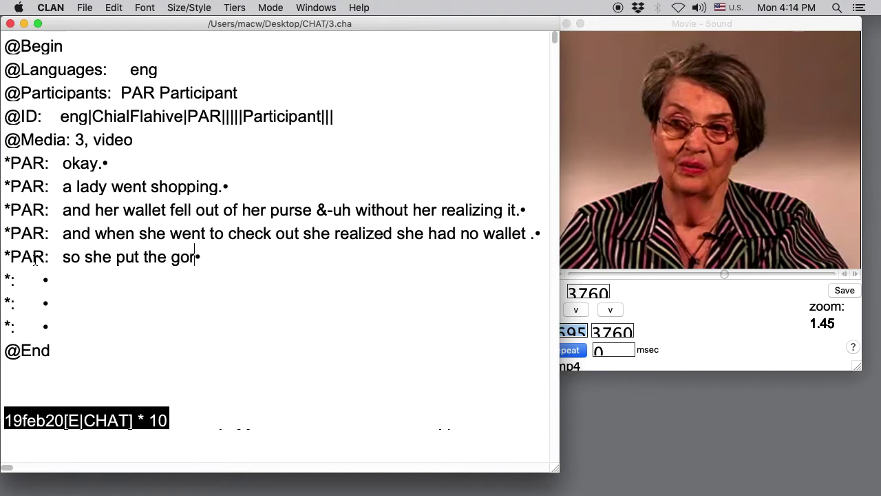
key("BackSpace")
key("BackSpace")
type("roceries bak a")
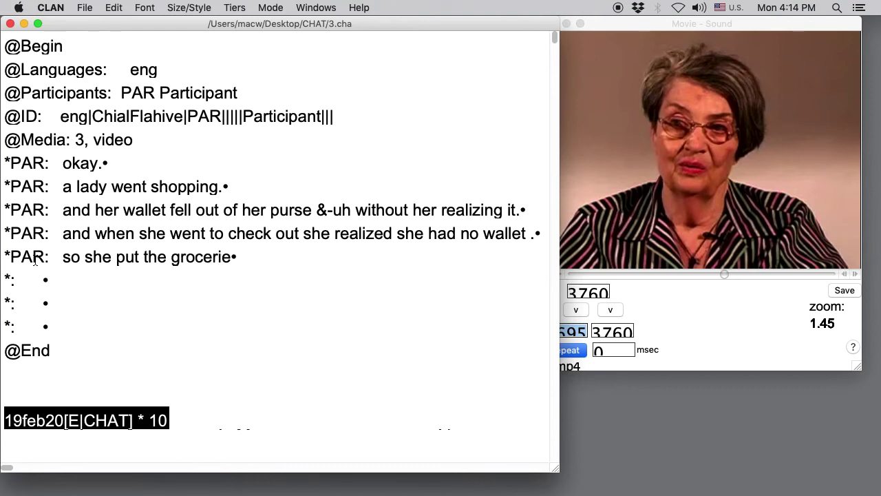
key("BackSpace")
key("BackSpace")
key("BackSpace")
type("ca")
key("BackSpace")
type("k and went home.")
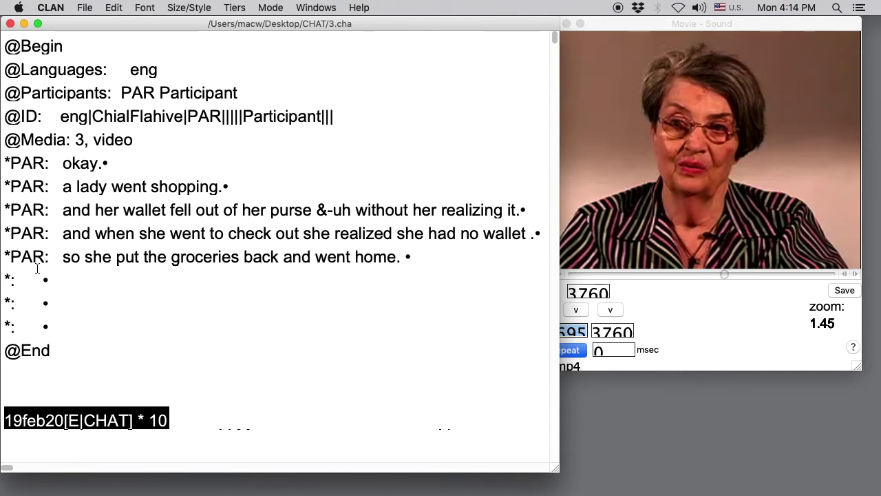
- Transcribe the sixth *PAR tier: 'and when she got home the phone rang.'
left_click(41, 278)
key("Left")
key("Left")
type("PAR")
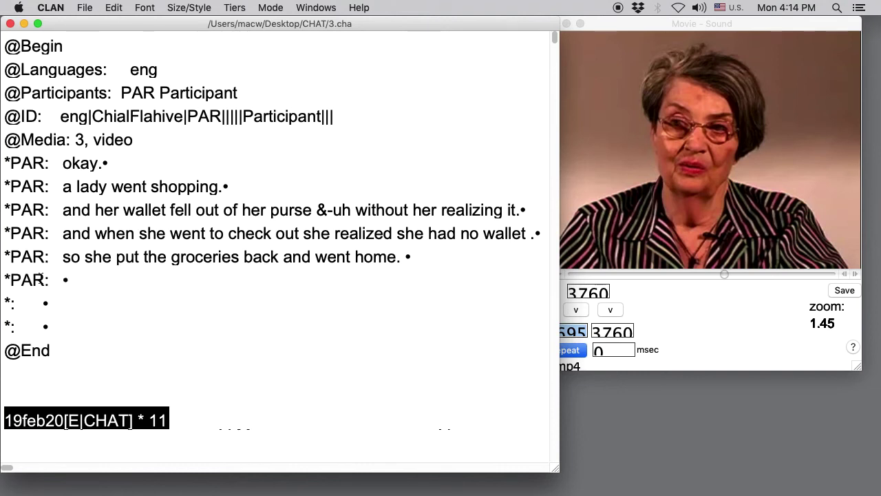
key("F5")
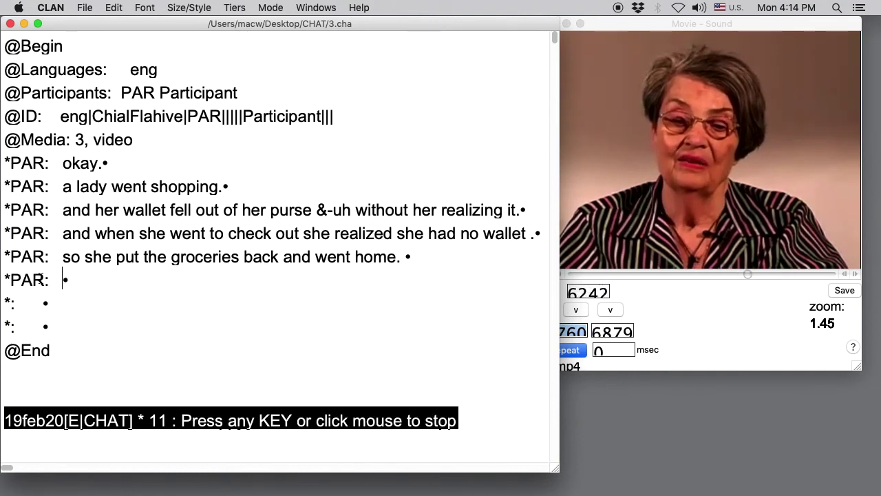
type("and when she ")
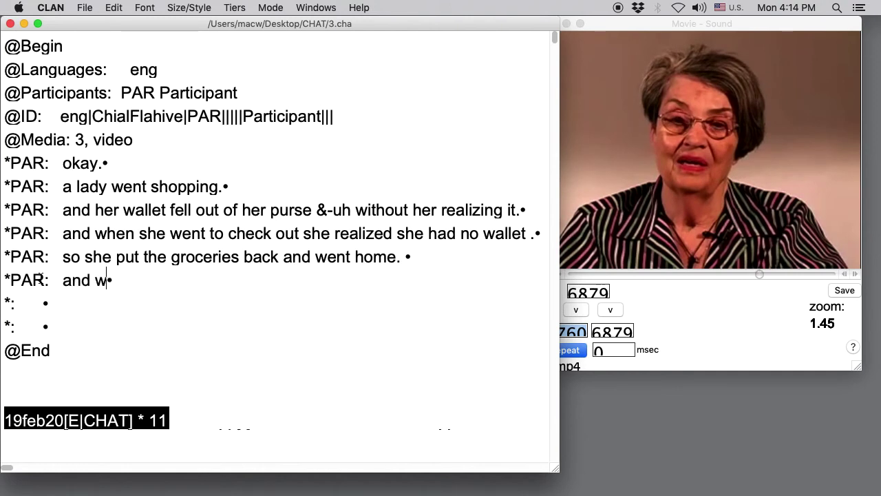
type("got home the ph")
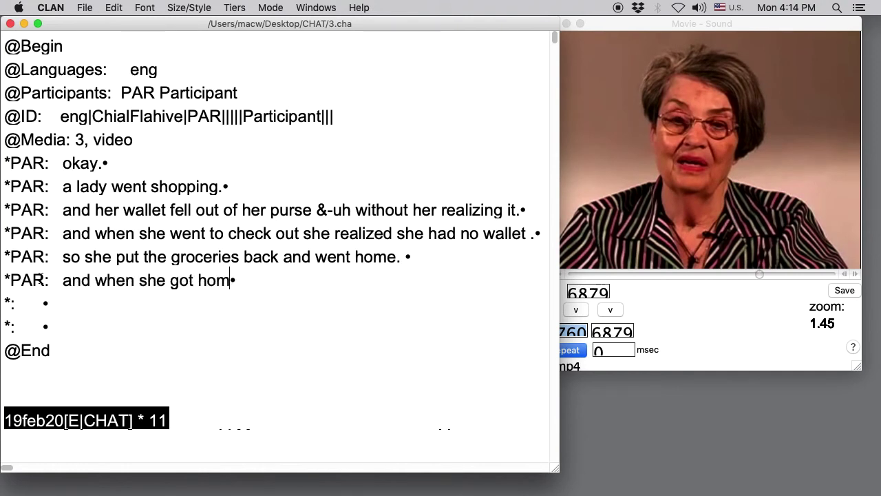
type("one rang.")
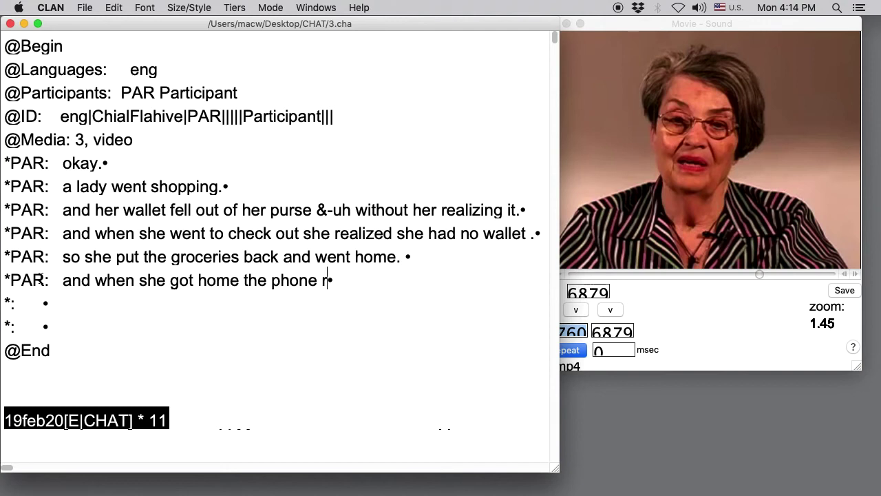
- Transcribe the seventh *PAR tier: 'and a little girl told her that she had found her wallet.'
left_click(36, 302)
type("PAR")
key("F5")
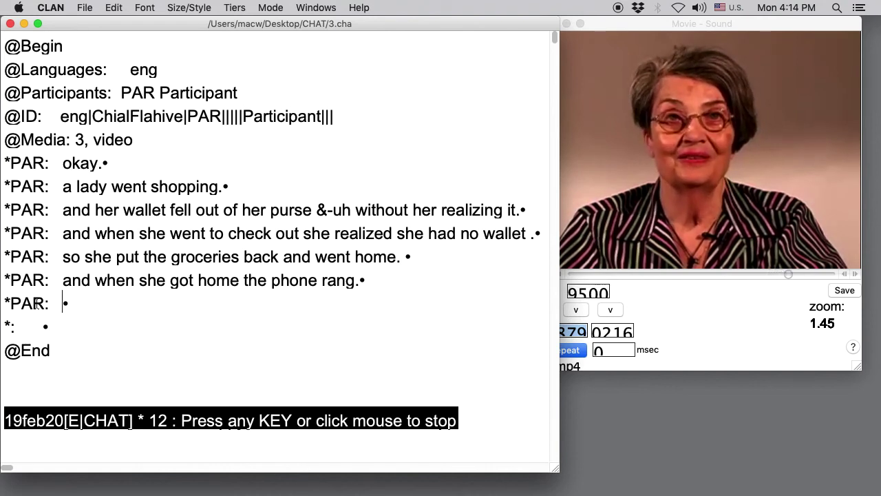
type("and a little gir")
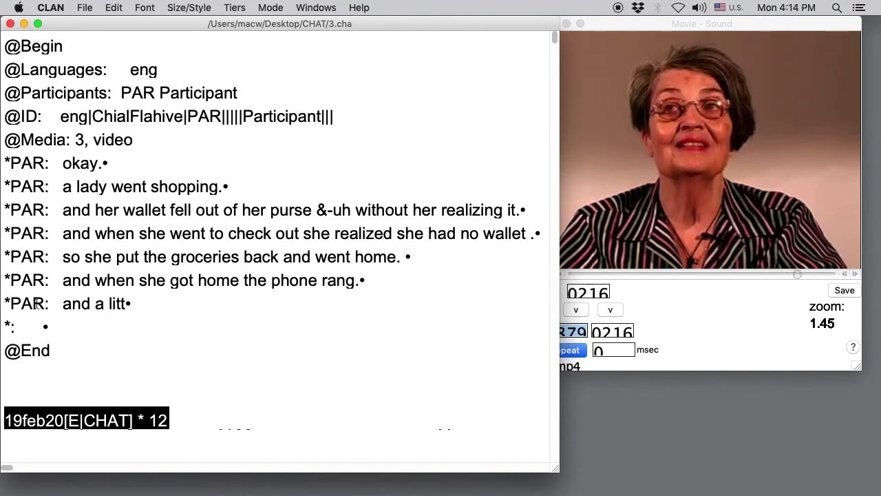
type("l told her th")
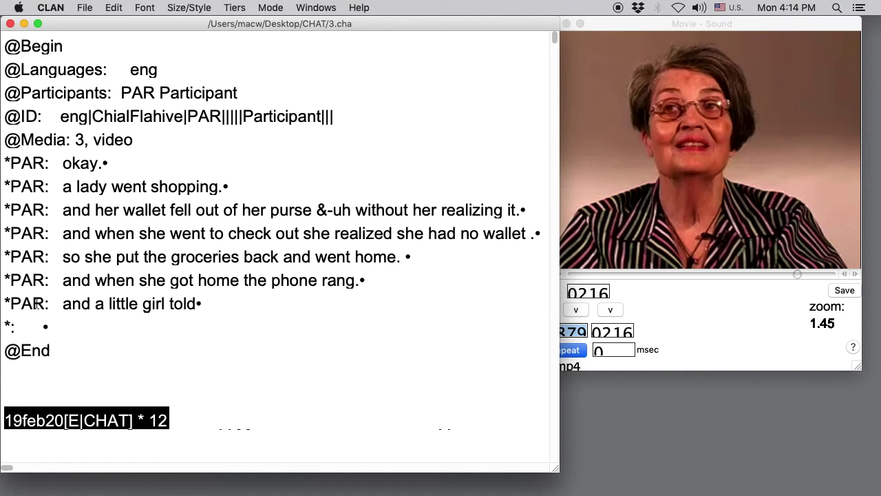
type("at she had found ")
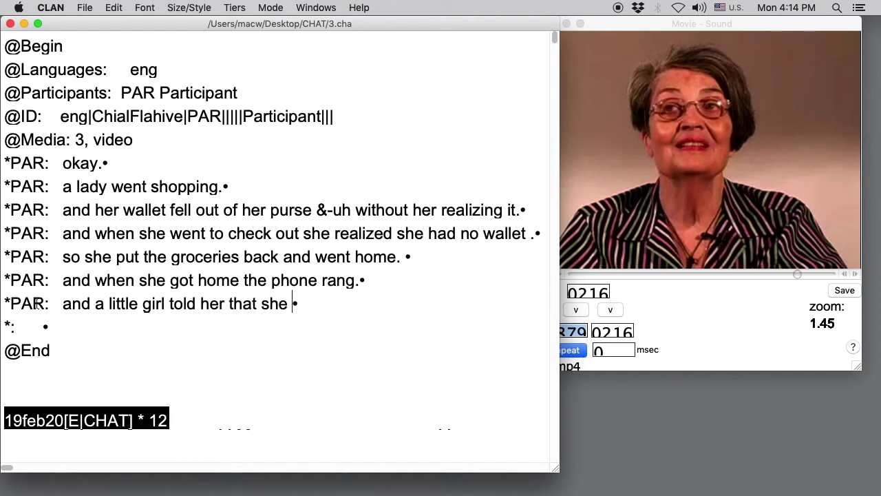
type("her wallet.")
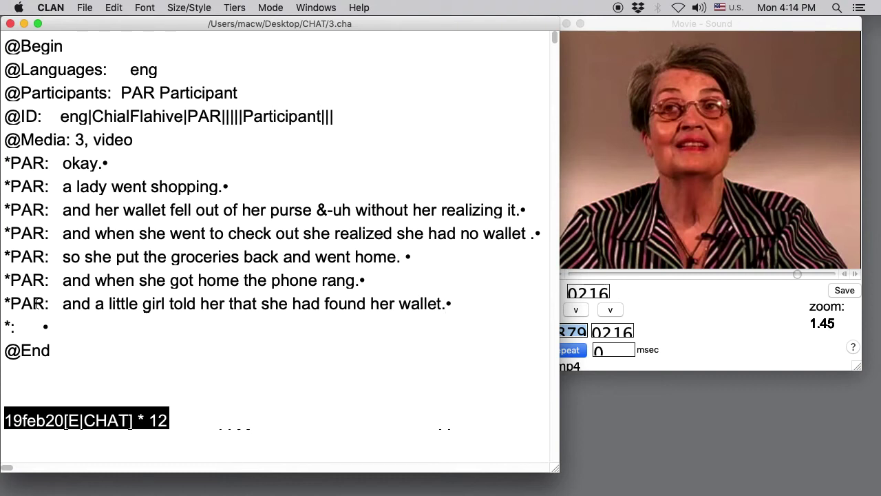
- Transcribe the eighth *PAR tier: 'and the woman was very relieved.'
left_click(35, 325)
key("super+1")
key("F5")
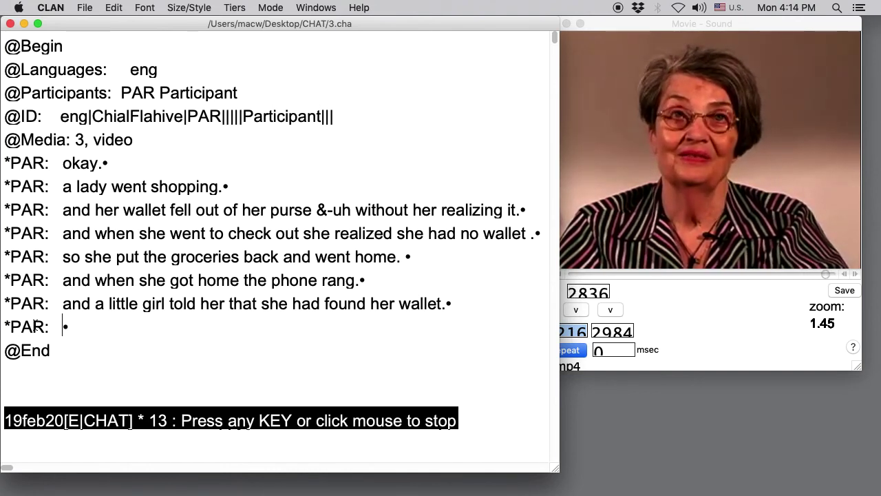
type("and")
key("BackSpace")
key("BackSpace")
type("and the woman w")
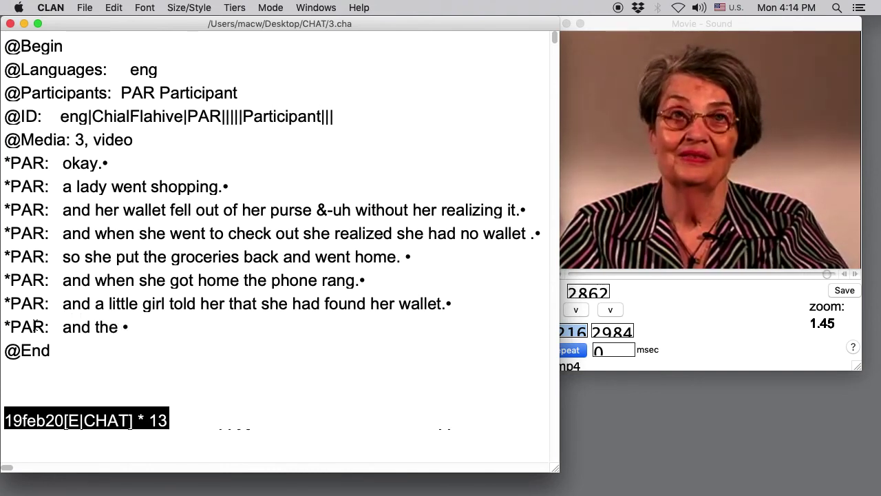
type("as very relieve")
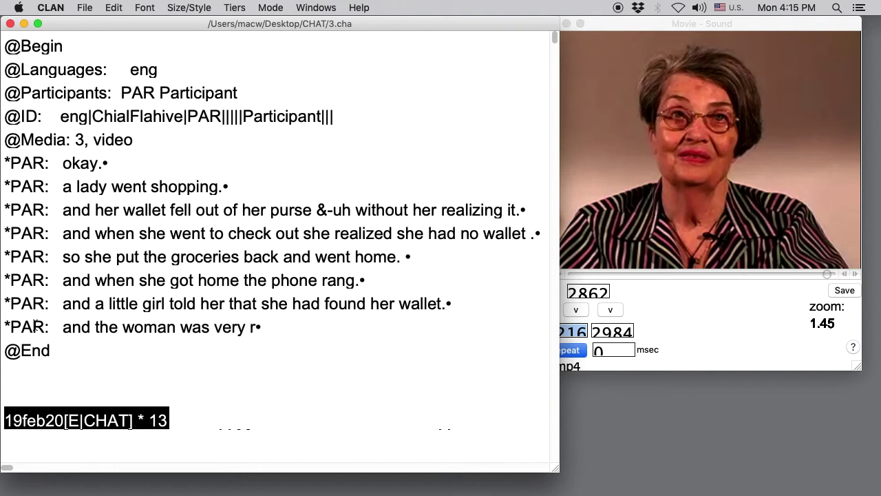
type("d.")
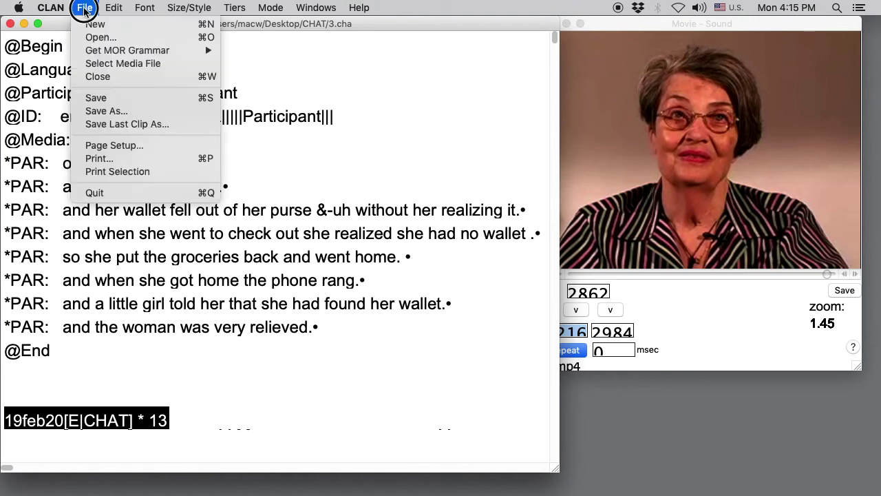
- Save the fully transcribed 3.cha
left_click(117, 98)
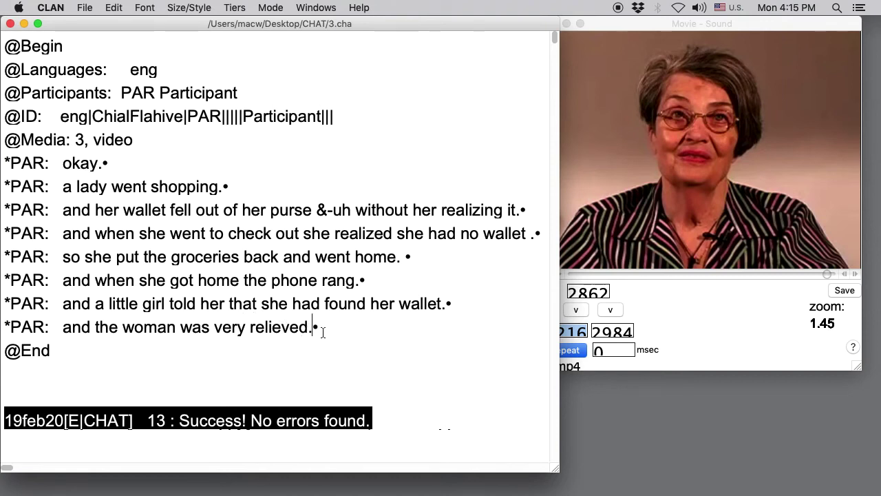
- Delete the final period, the space before &-uh and the last *PAR: code, then run CHECK
key("BackSpace")
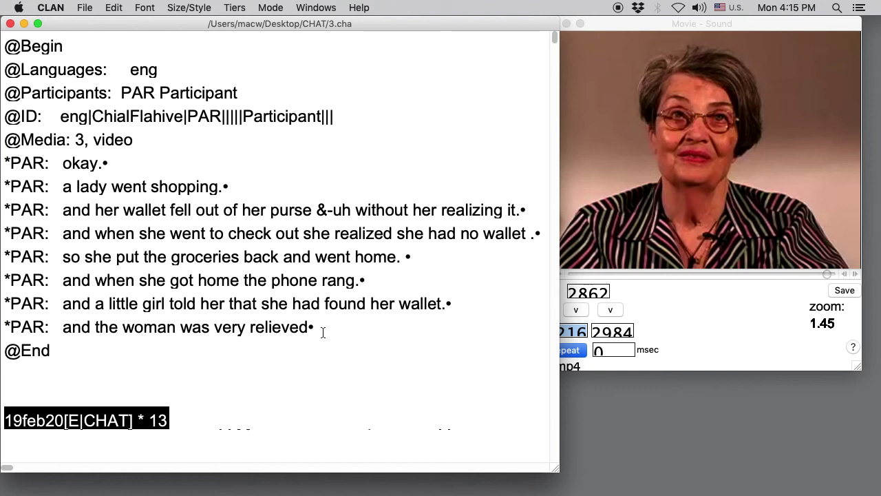
left_click(318, 210)
key("BackSpace")
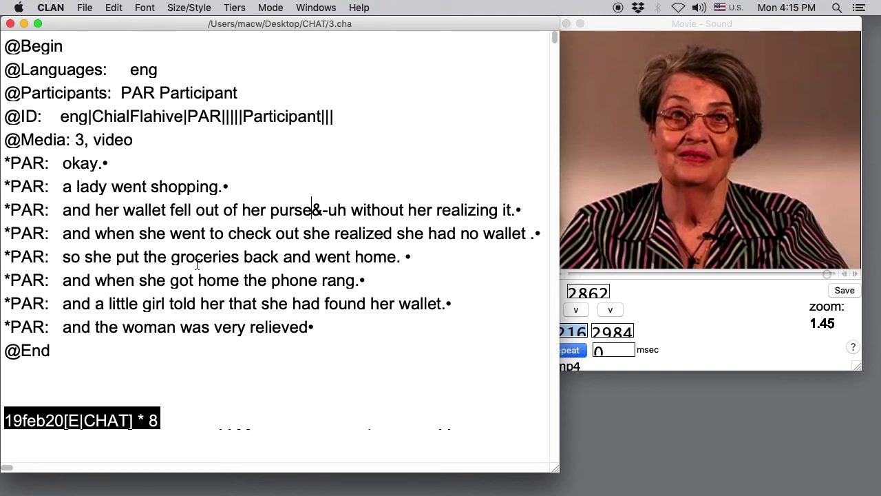
left_click_drag(64, 322, 4, 327)
key("super+c")
key("BackSpace")
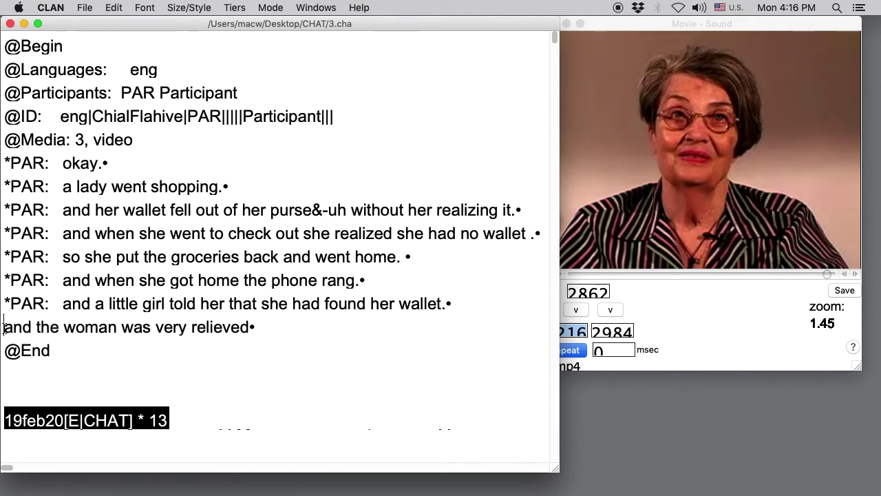
left_click(165, 159)
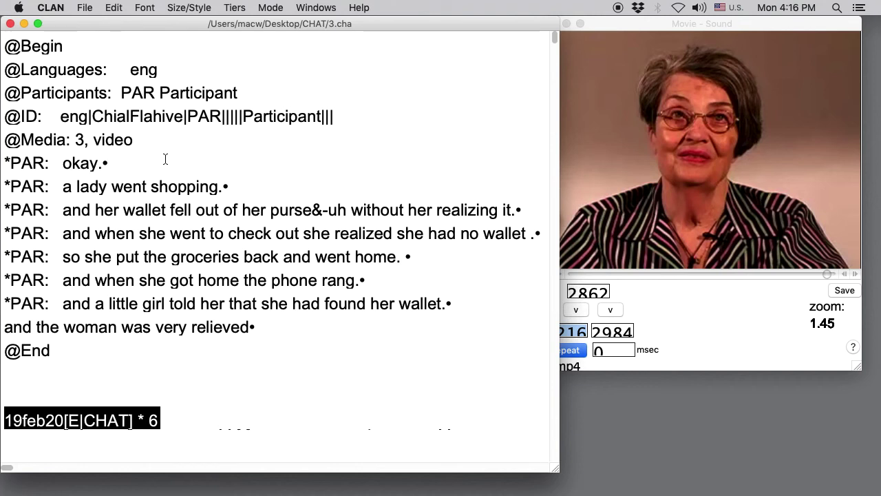
key("Escape")
key("l")
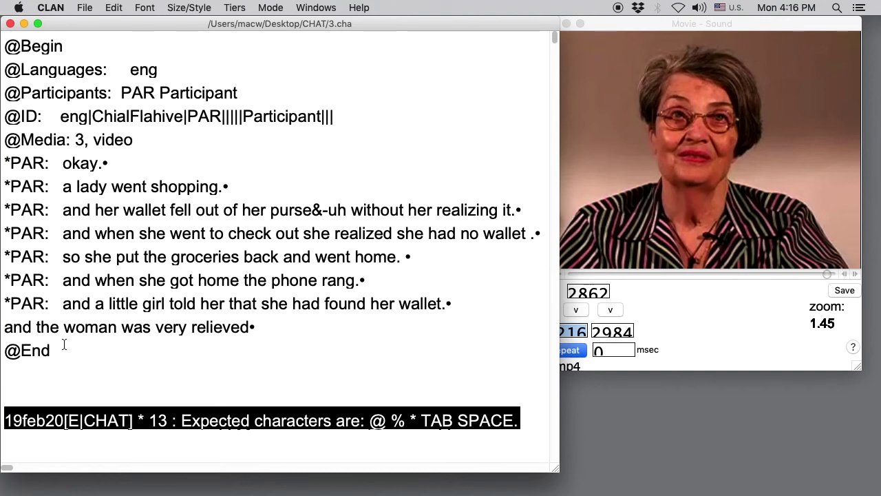
- Paste the *PAR: code back onto the last line and rerun CHECK
key("super+v")
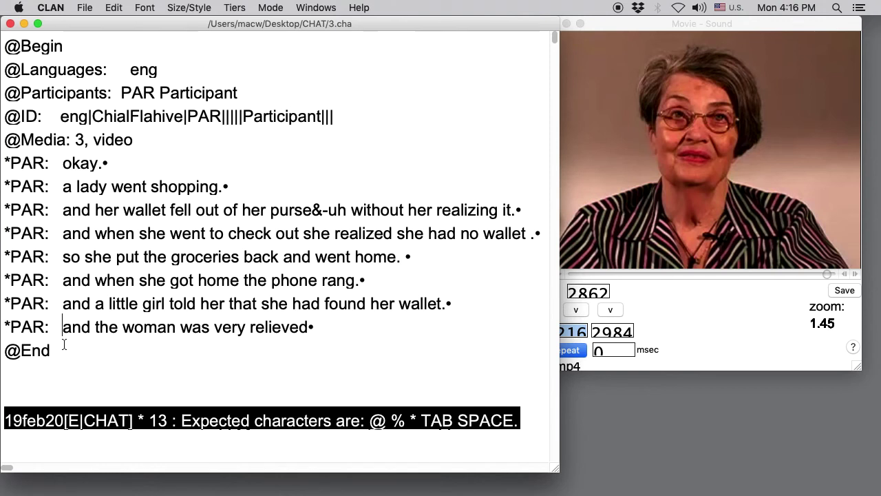
key("Escape")
key("l")
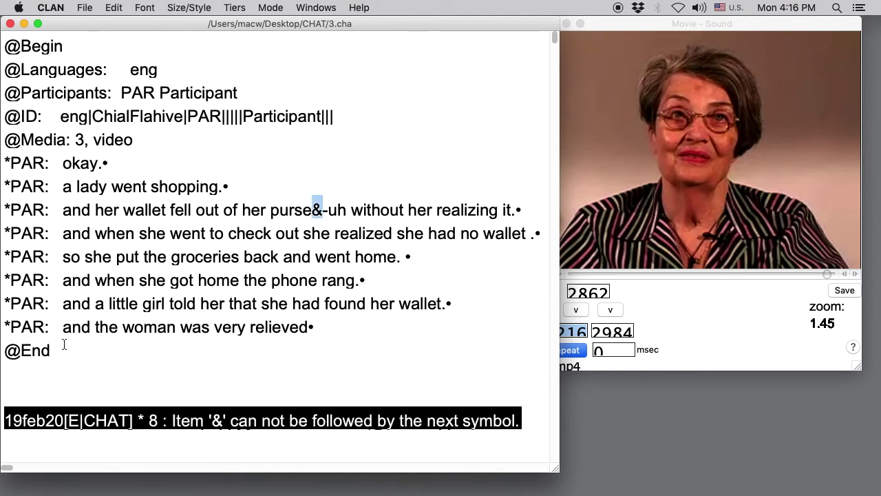
- Restore the space before &-uh and the final period, recheck, and save 3.cha
left_click(313, 210)
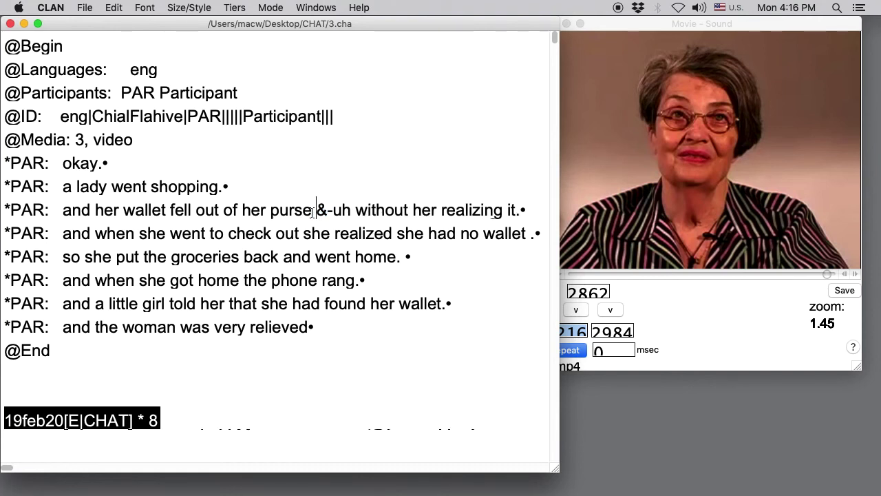
key("Escape")
key("l")
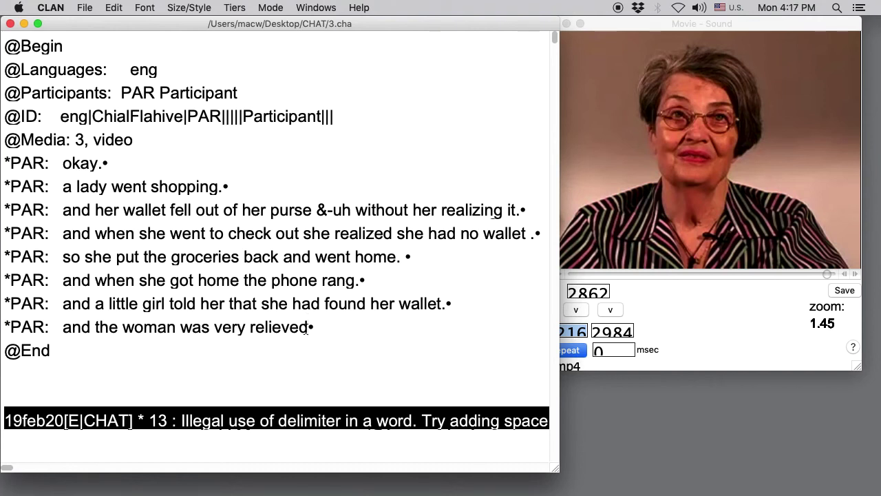
type(".")
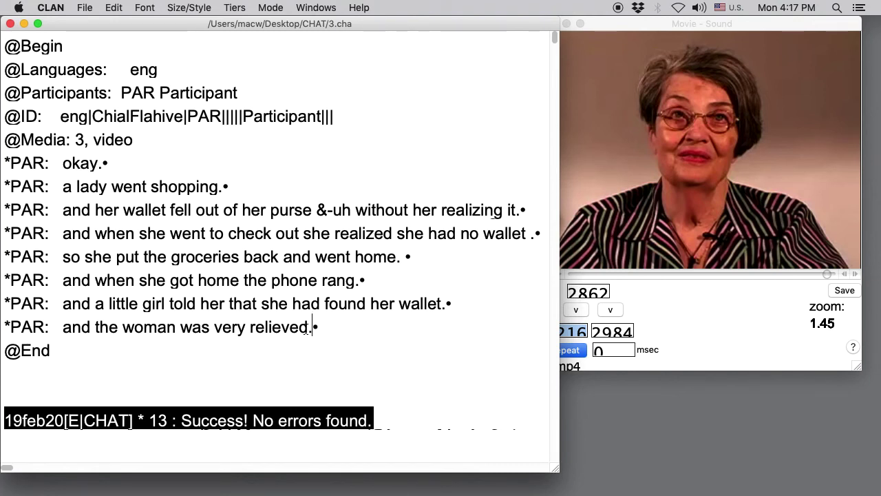
key("super+s")
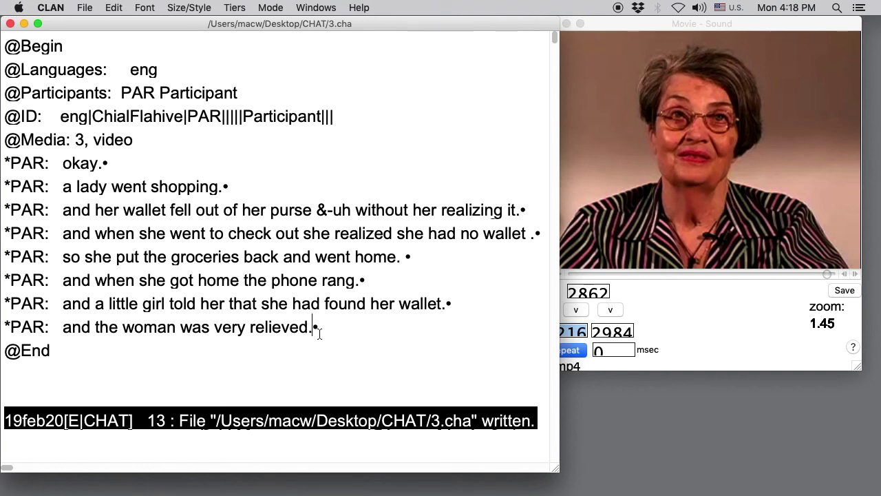
- Add 'the', '[/]', angle brackets and a second 'and' to form '<and the> [/] and the woman…'
left_click(123, 327)
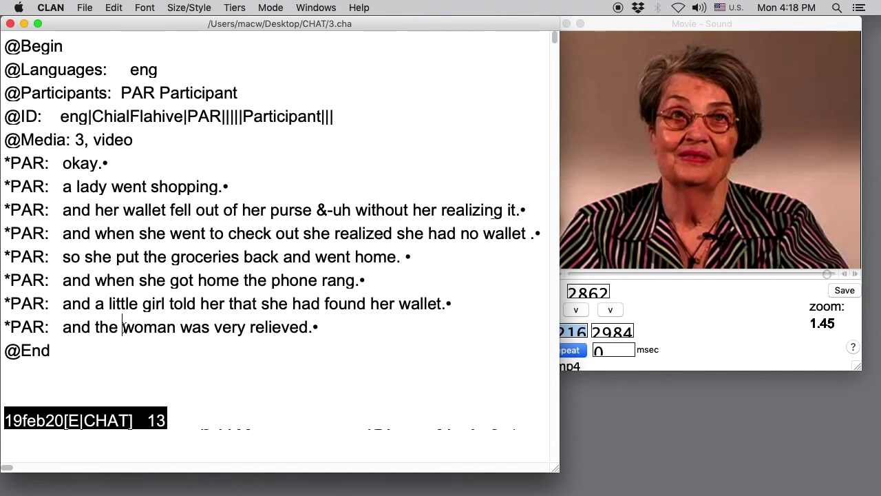
type("the")
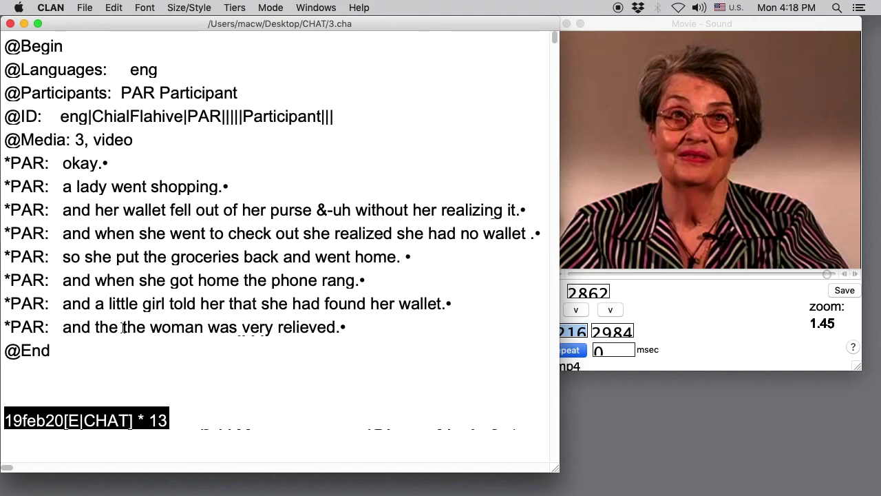
left_click(123, 327)
type("[/]")
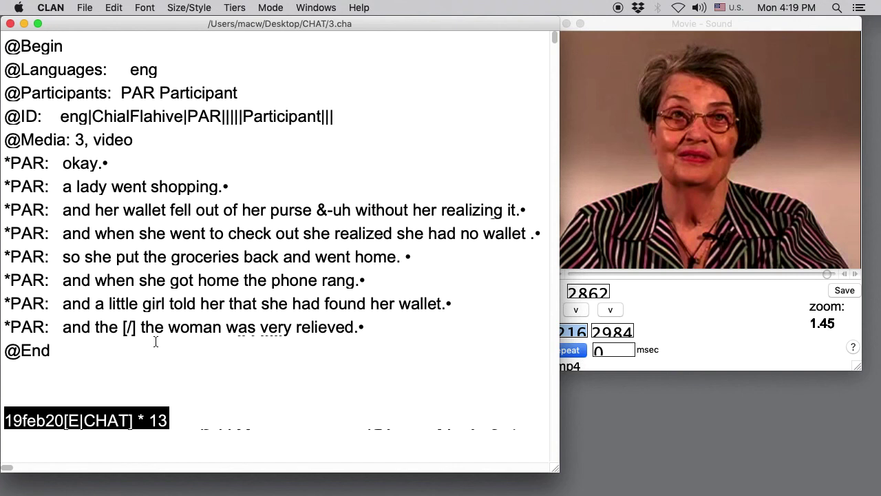
left_click(61, 328)
type("<")
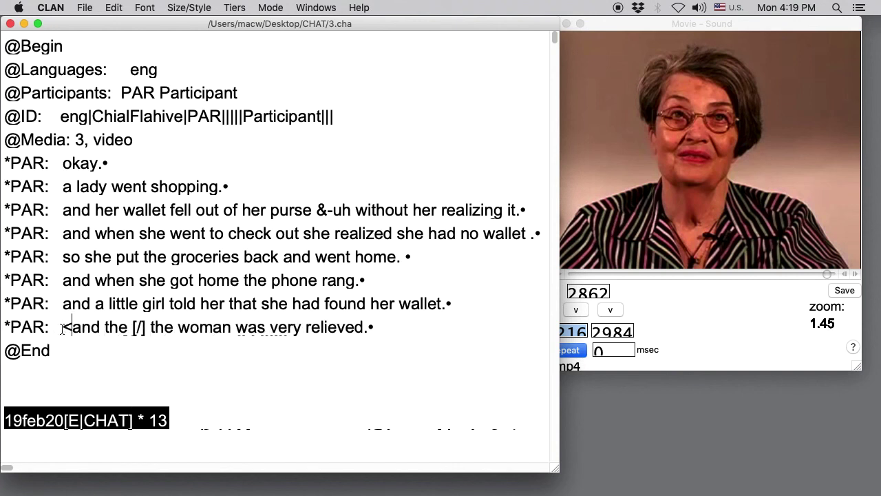
left_click(127, 328)
type(">")
left_click(161, 329)
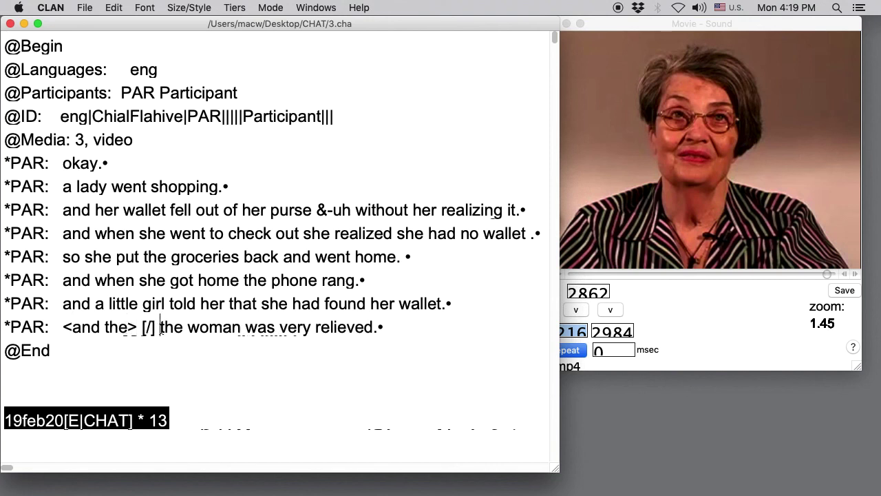
type("and")
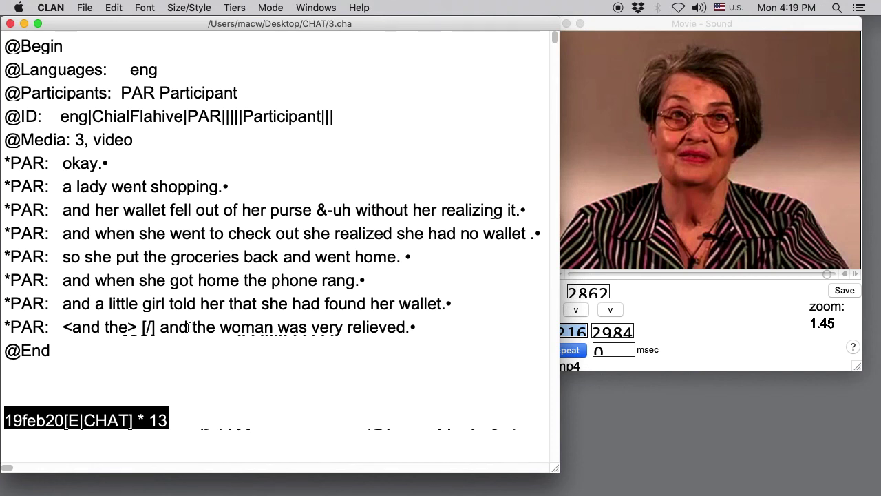
- Change the [/] repetition code on the last line to [//]
double_click(165, 329)
key("Right")
type("then")
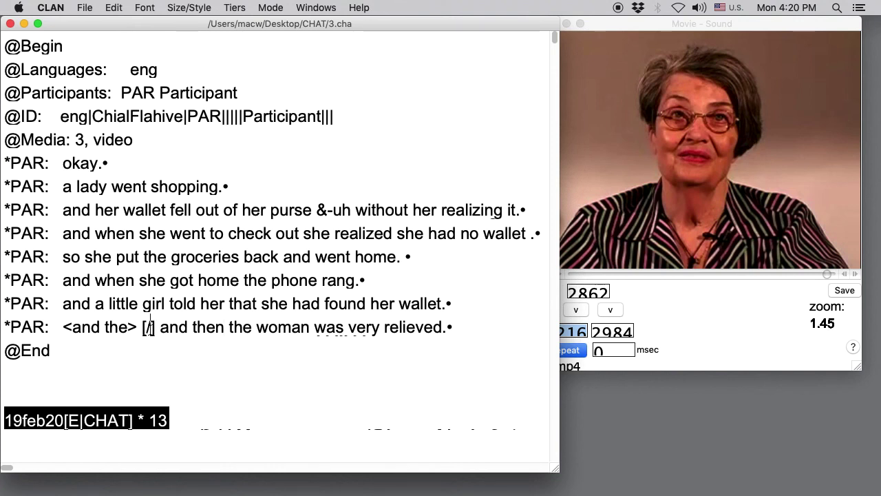
left_click(149, 329)
type("/")
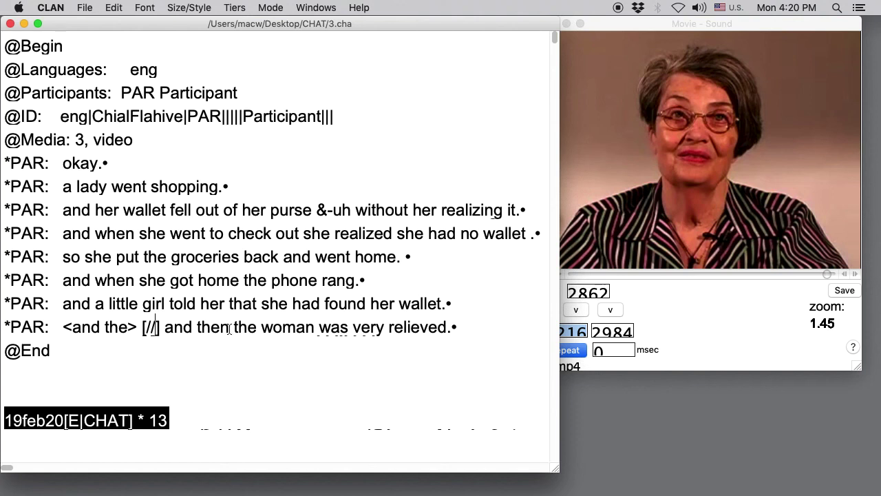
- Replace the marked text with 'and the lady [//]' before 'woman was very relieved.'
left_click_drag(230, 329, 68, 336)
key("BackSpace")
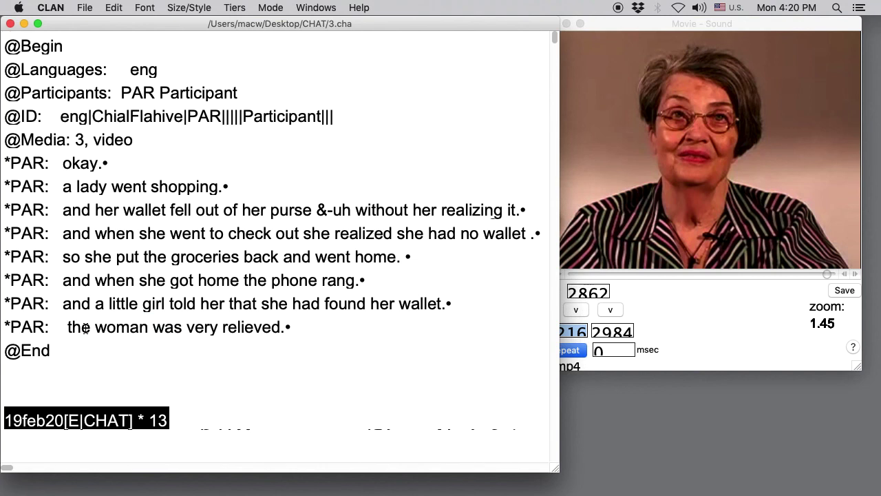
type("and the ")
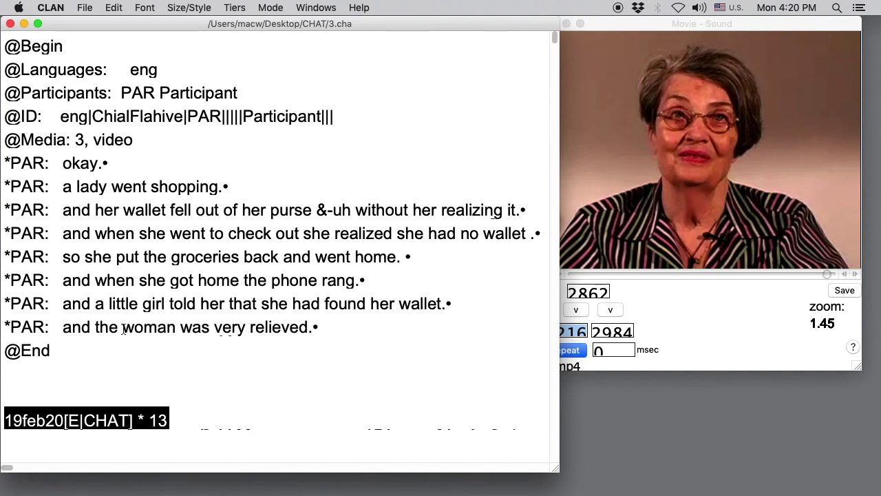
type("lady ")
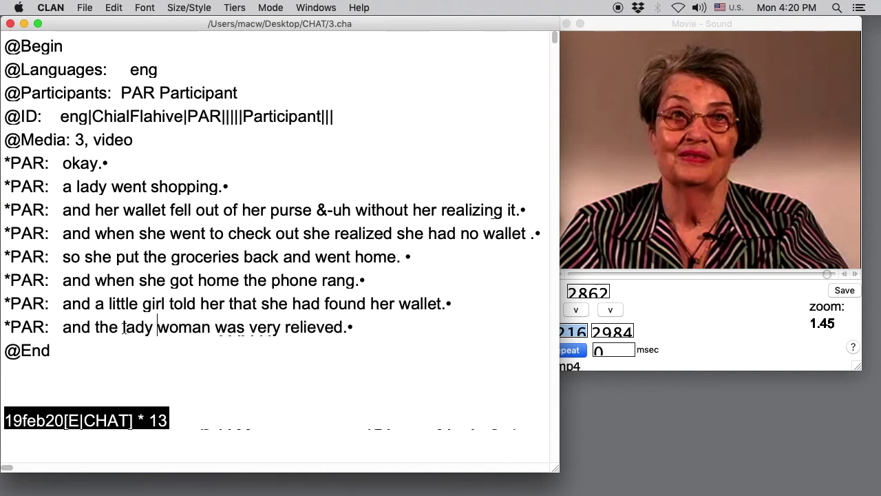
type("[//]")
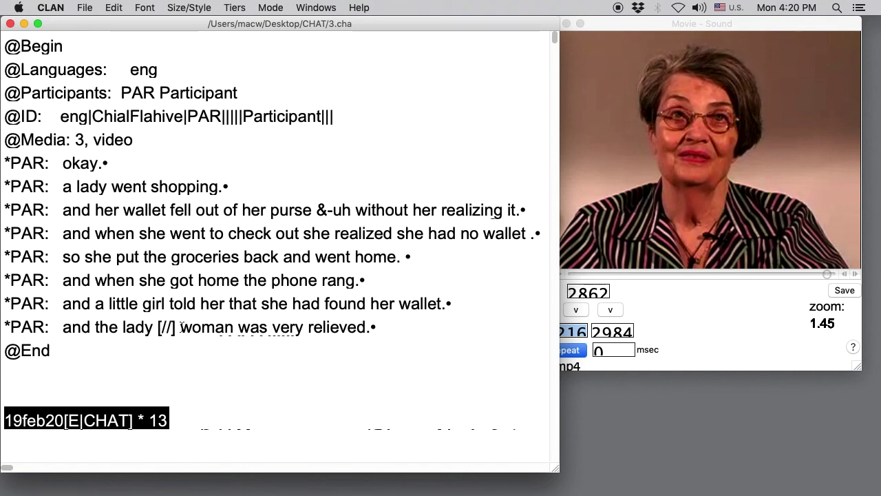
- Replace 'lady [//]' on the last *PAR line with the fragment code '&+wo' before 'woman'
left_click_drag(181, 326, 124, 326)
type("&+")
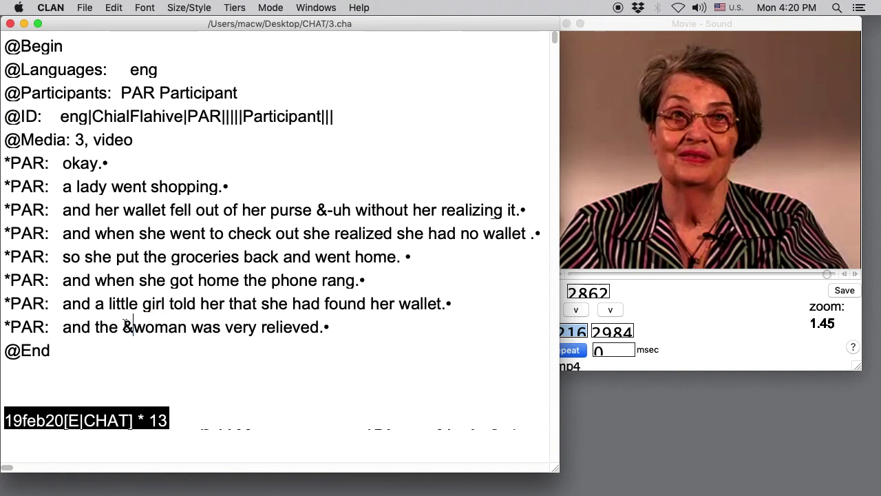
type("wo")
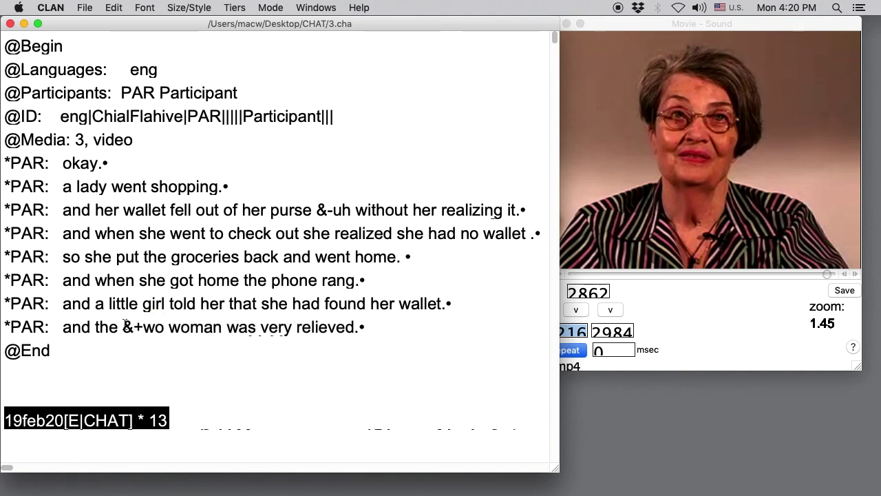